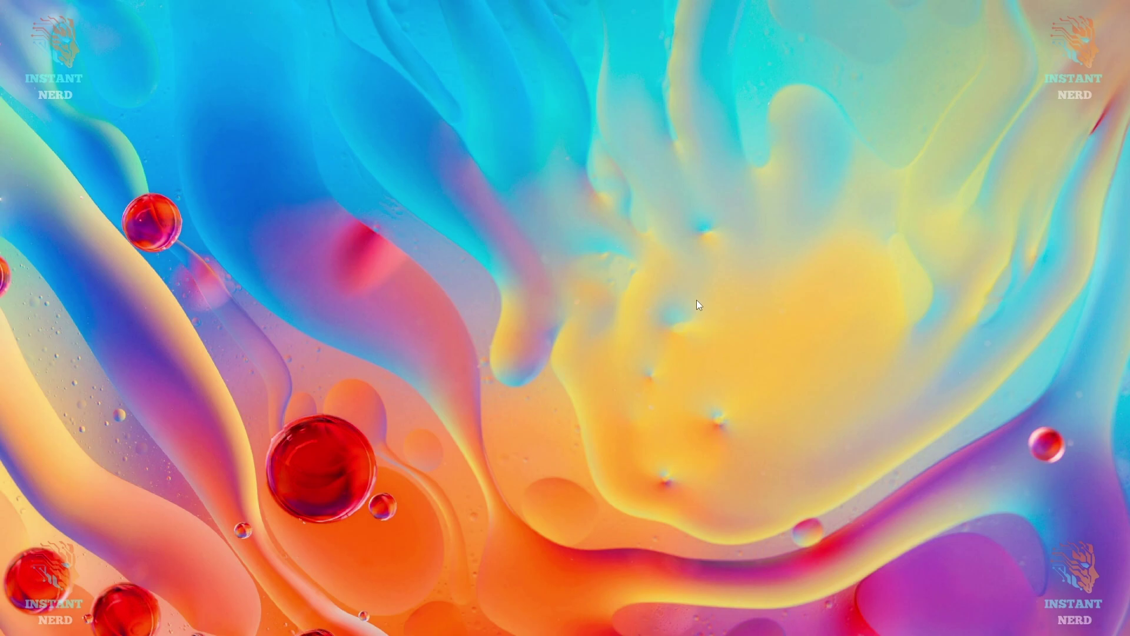
# From the browser's 'download obs' search results, open the Download OBS Studio page offering Windows version 30.2.3.
pyautogui.moveTo(449, 621)
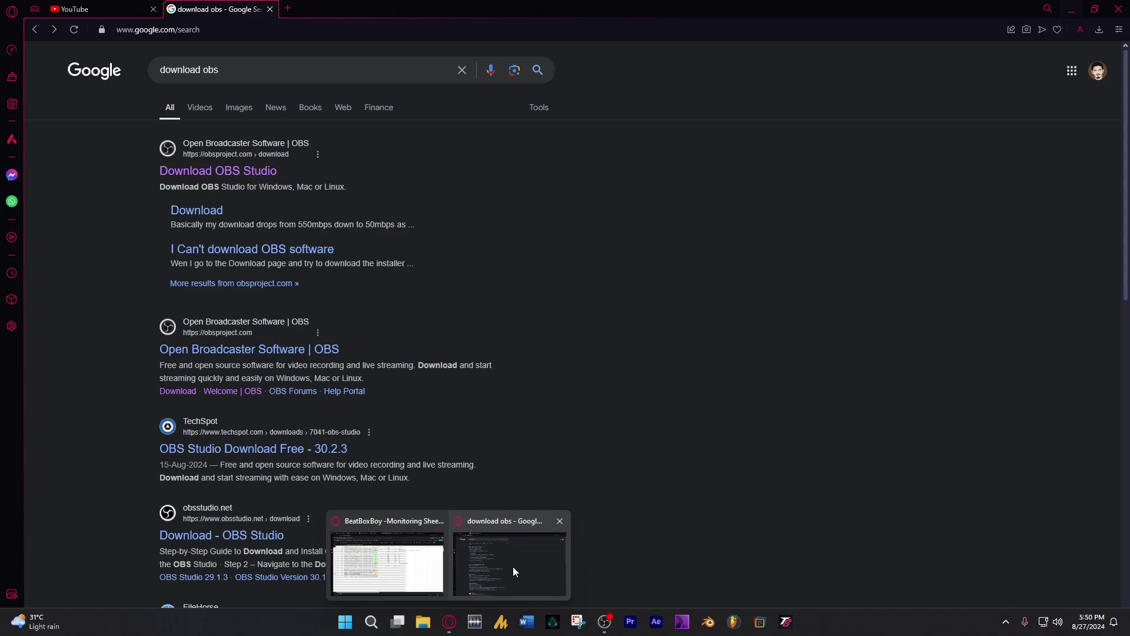
pyautogui.click(513, 566)
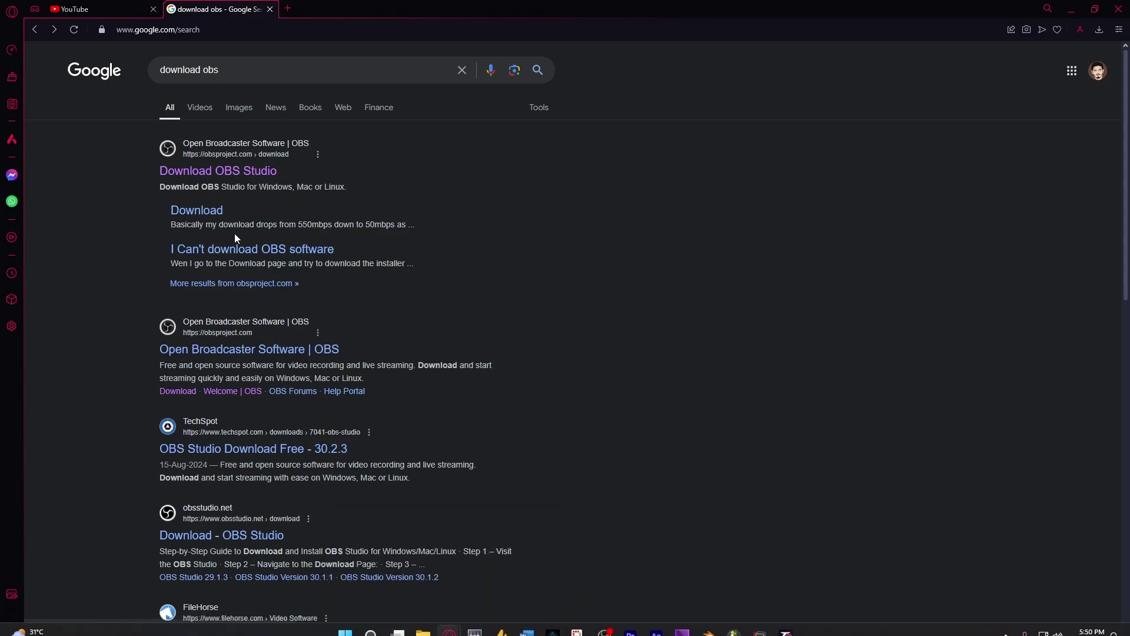
pyautogui.click(247, 180)
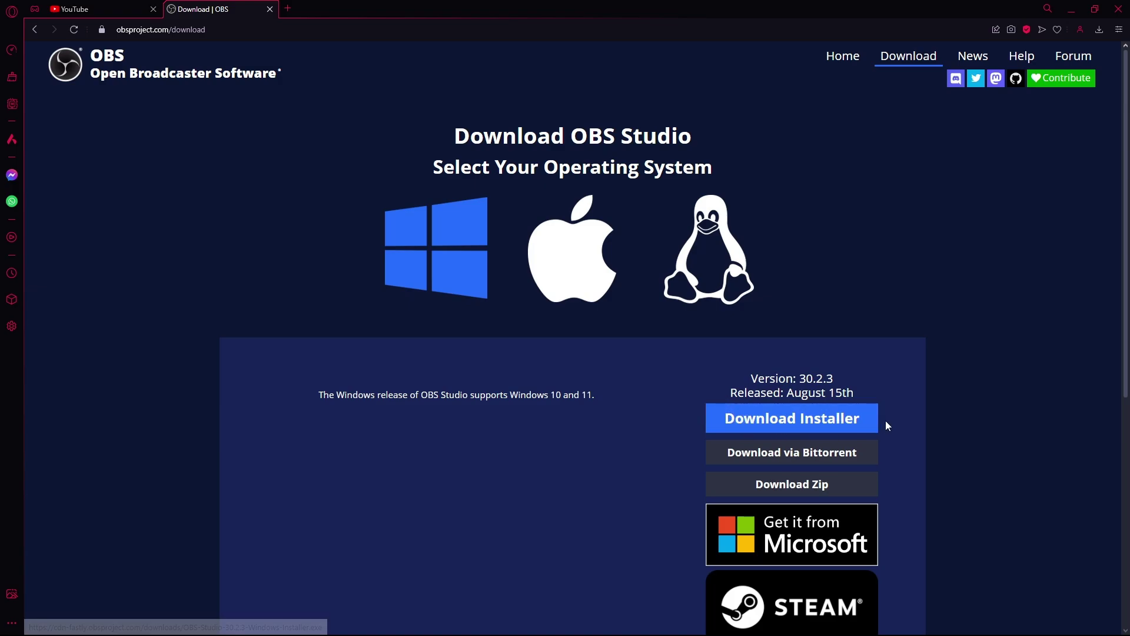
# Minimize the browser and bring OBS Studio forward.
pyautogui.click(1071, 9)
pyautogui.moveTo(604, 621)
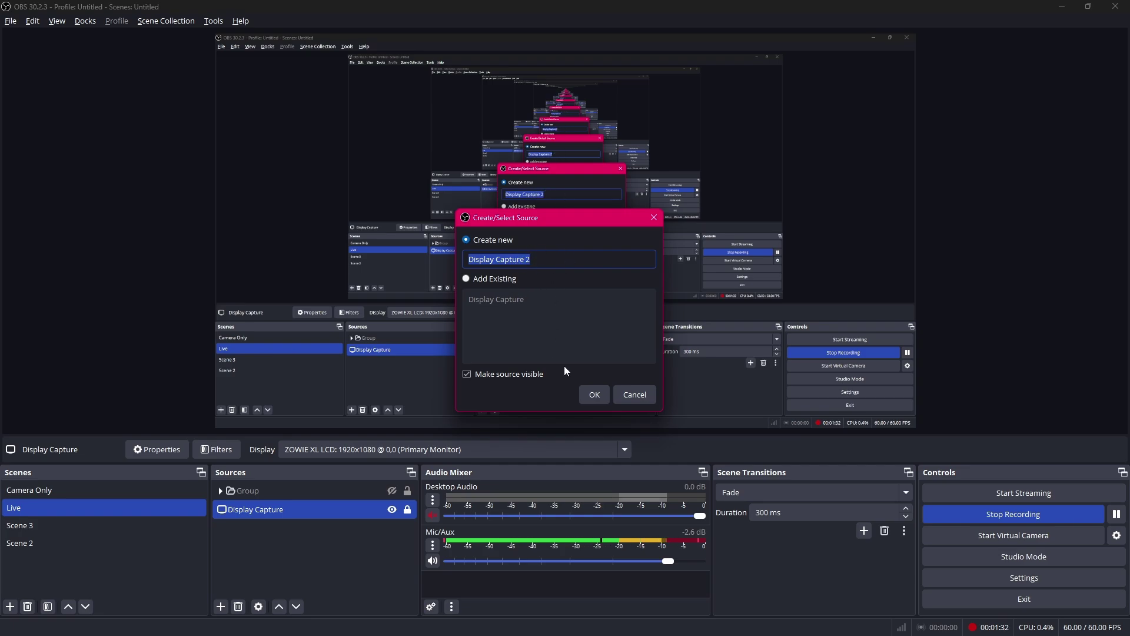
# Create Display Capture 2 using the Automatic capture method on the ZOWIE XL LCD monitor.
pyautogui.click(593, 396)
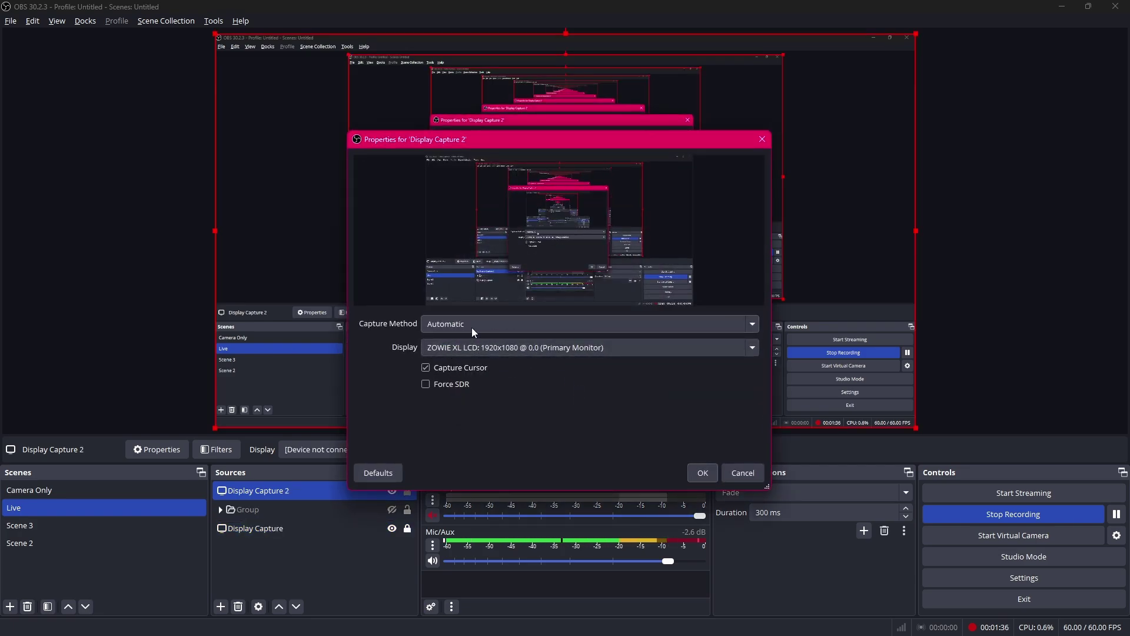
pyautogui.click(553, 324)
pyautogui.click(556, 324)
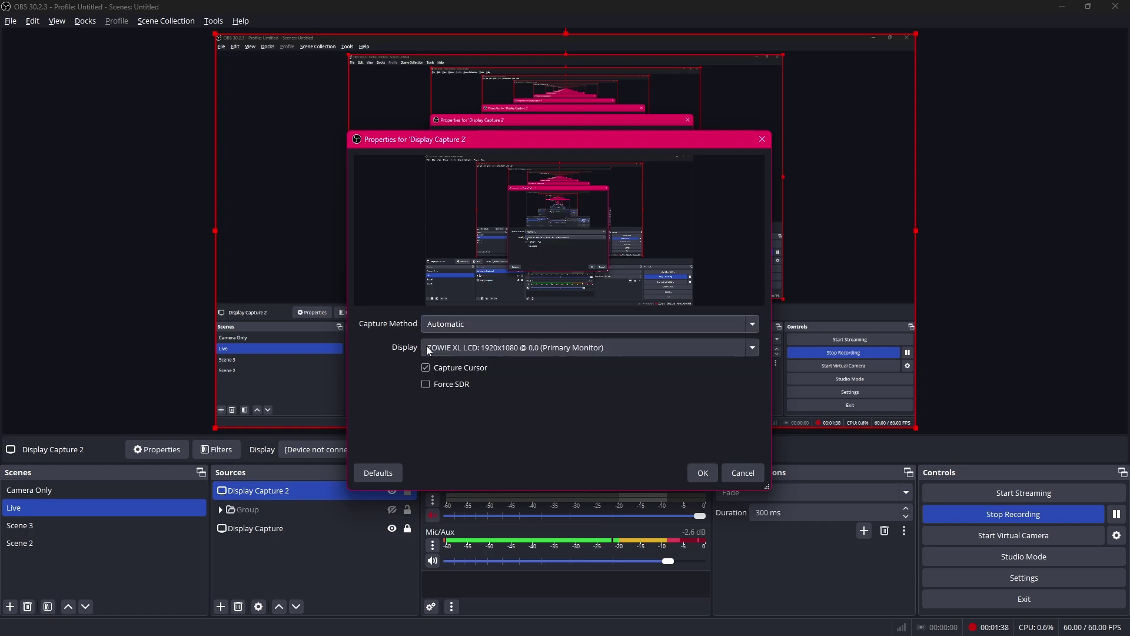
pyautogui.click(700, 347)
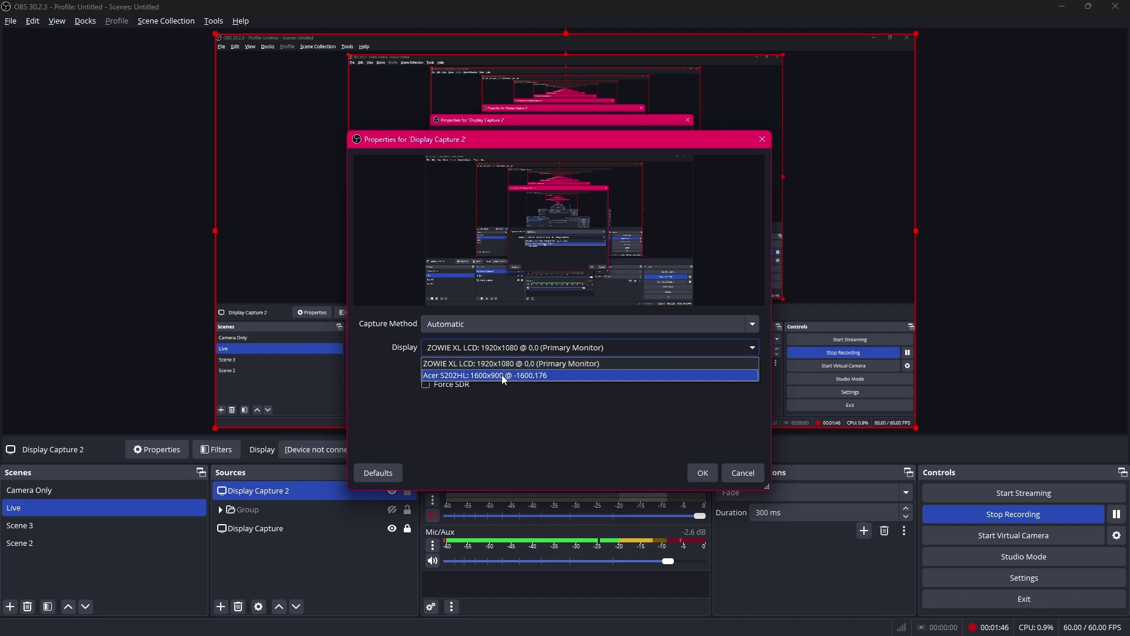
pyautogui.click(542, 364)
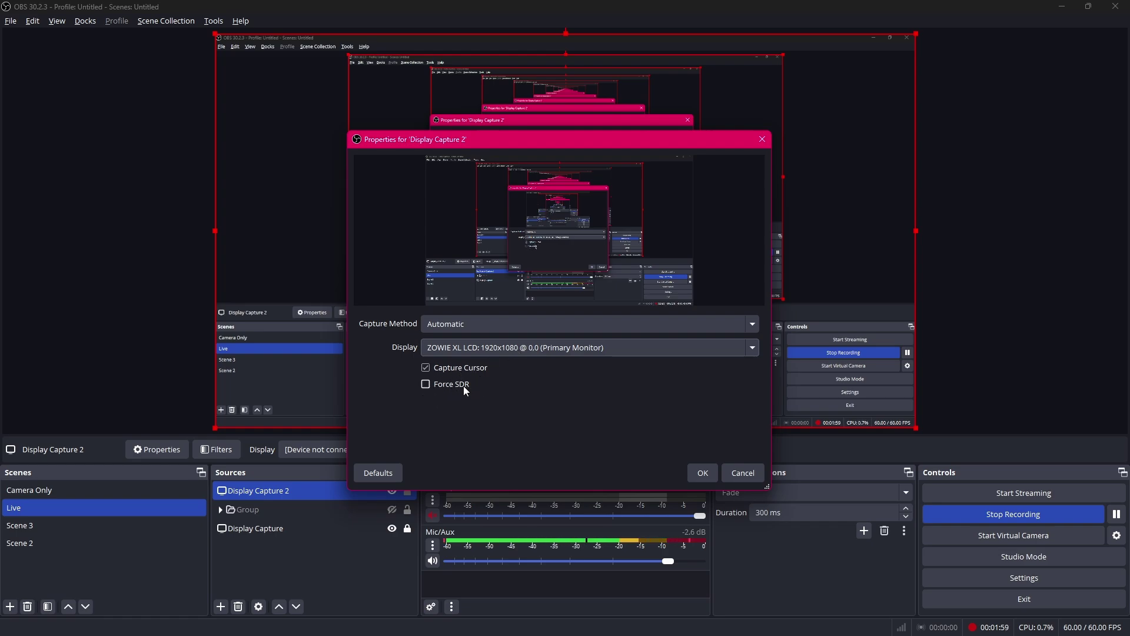
pyautogui.click(703, 473)
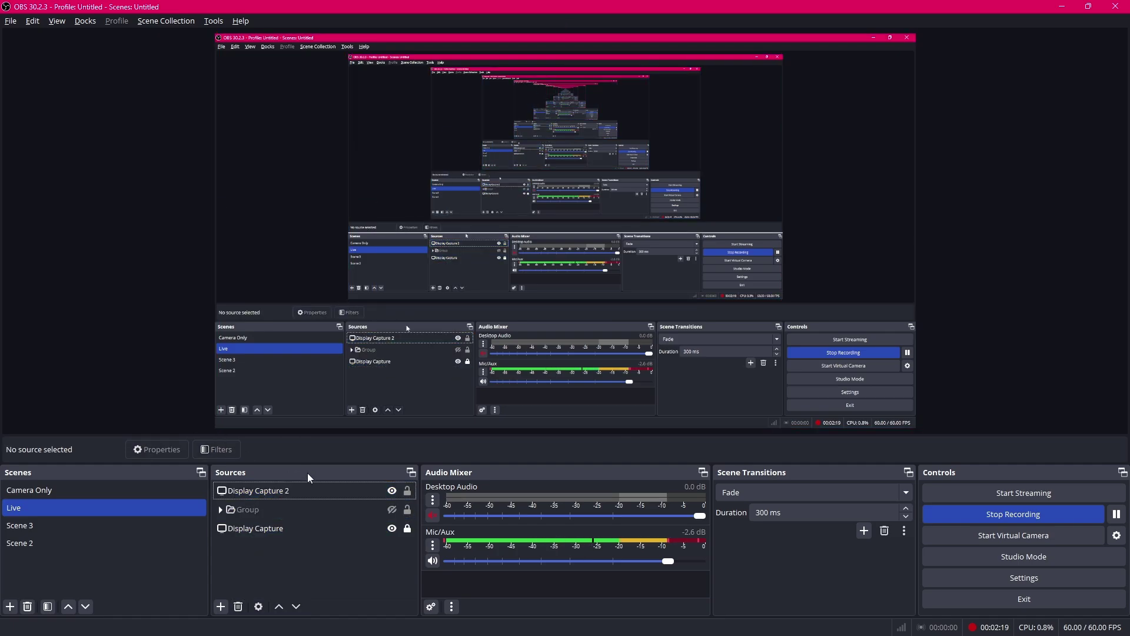
pyautogui.click(297, 490)
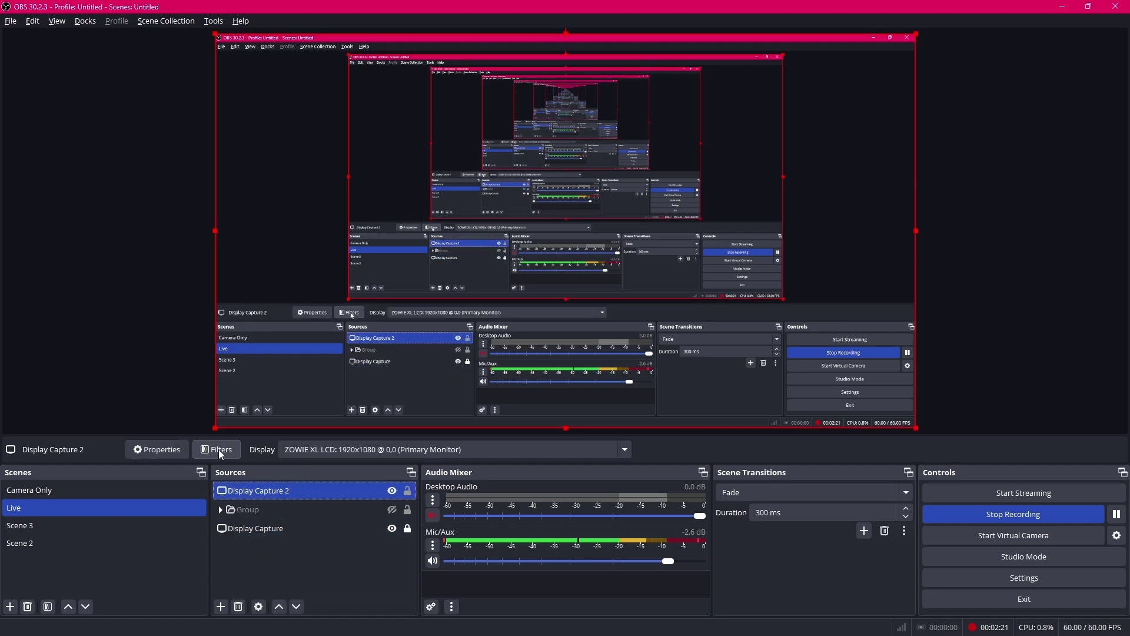
pyautogui.click(157, 450)
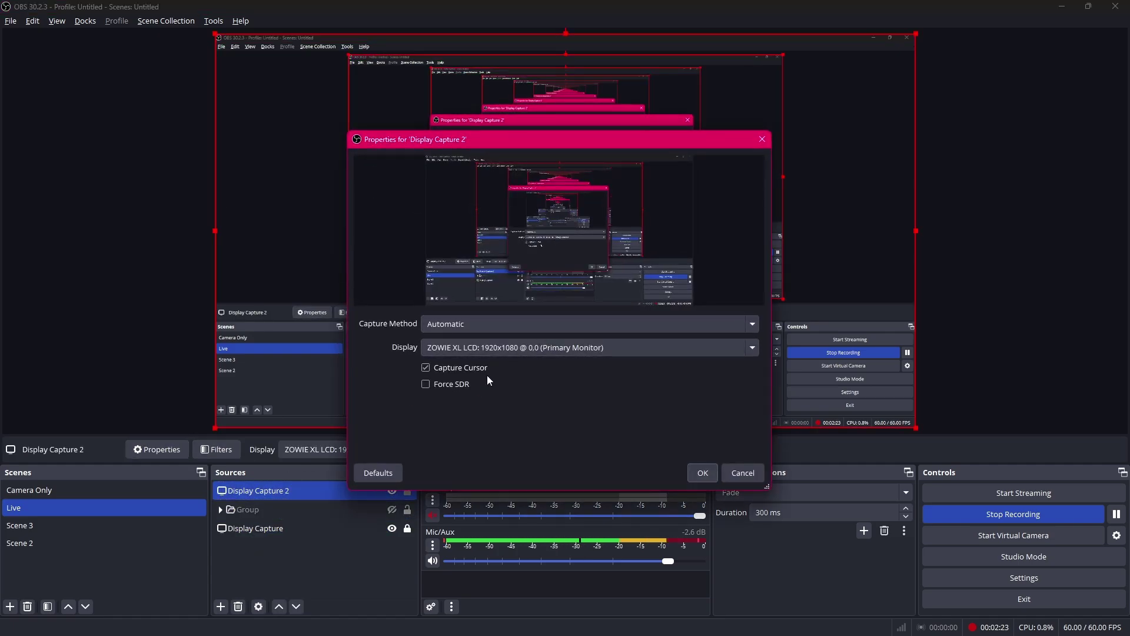
pyautogui.click(698, 472)
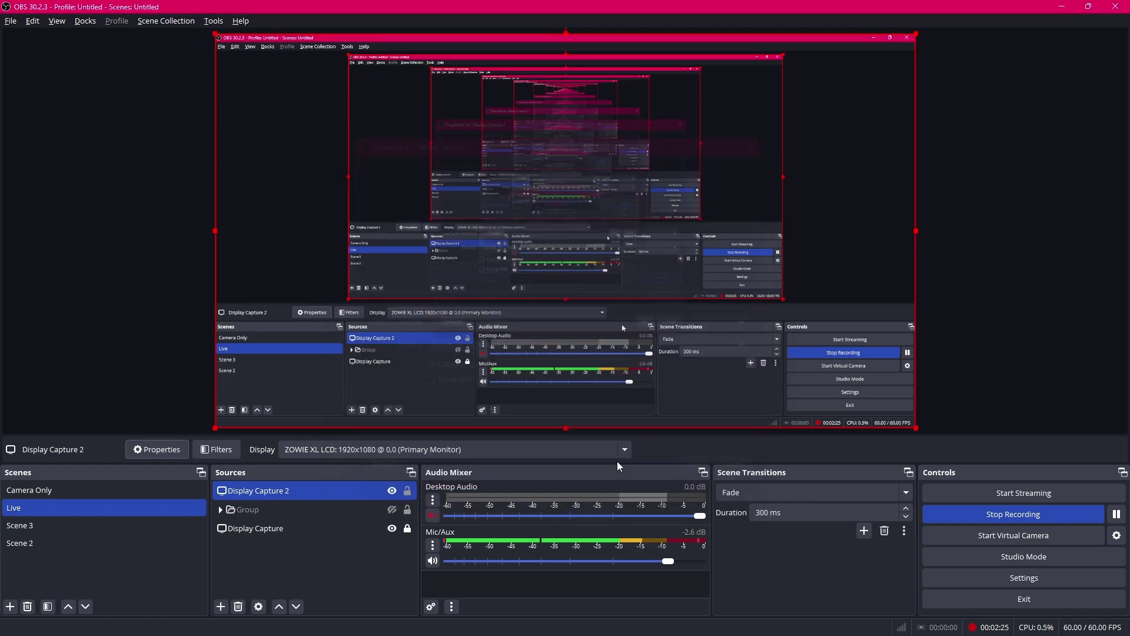
pyautogui.click(219, 449)
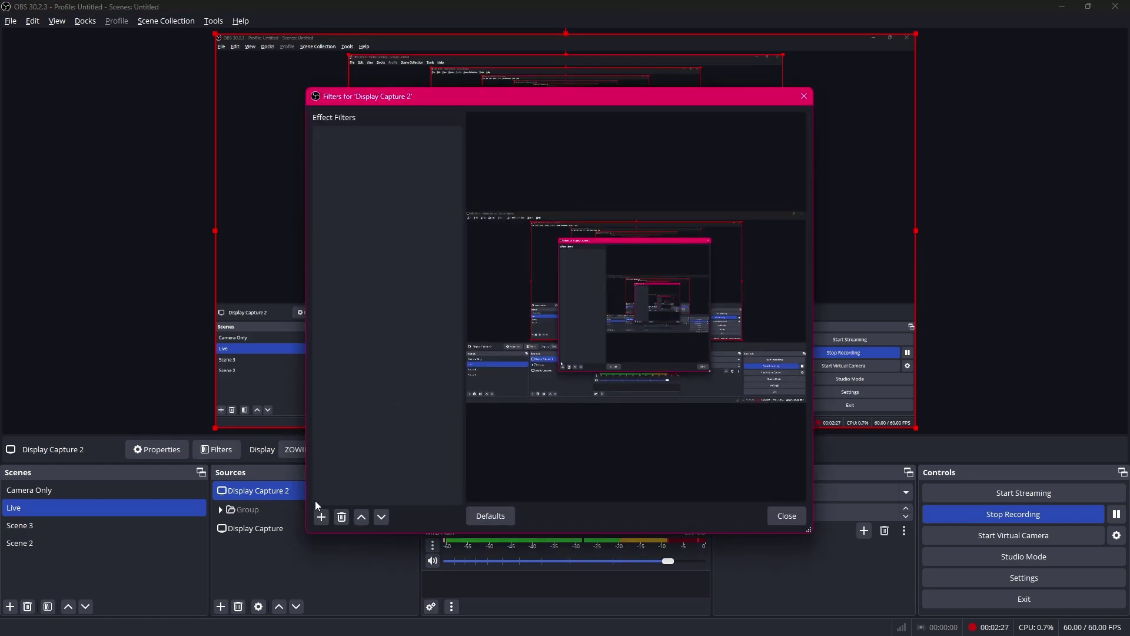
pyautogui.click(320, 517)
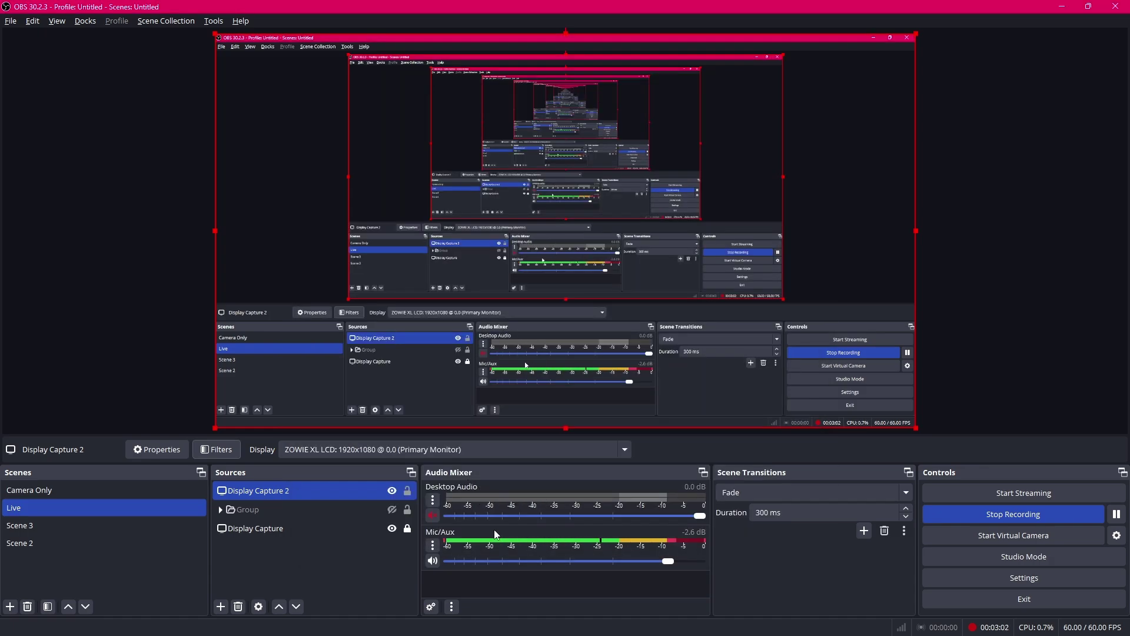
# Unmute and re-mute Desktop Audio, then lower the Mic/Aux slider to about -2.5 dB.
pyautogui.click(432, 516)
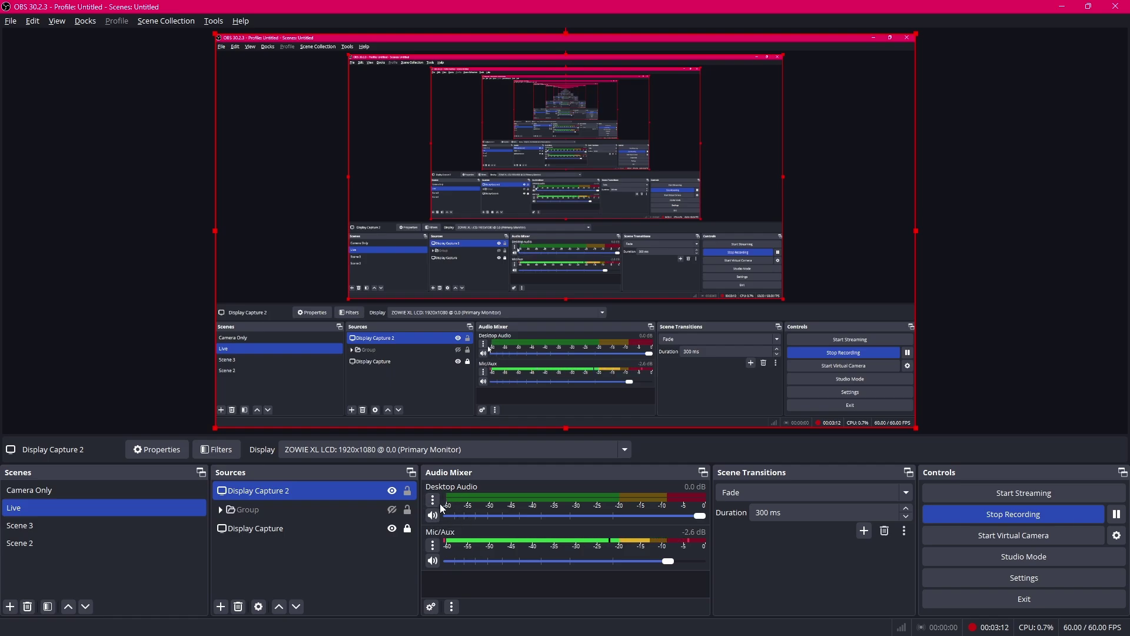
pyautogui.click(431, 517)
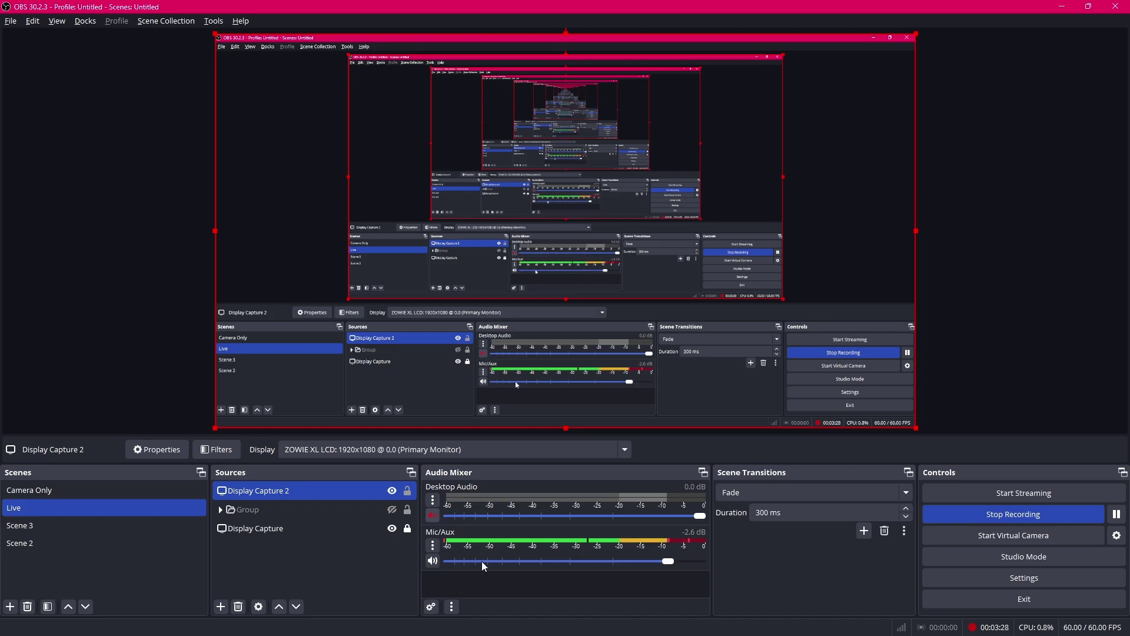
pyautogui.moveTo(673, 562); pyautogui.dragTo(623, 564)
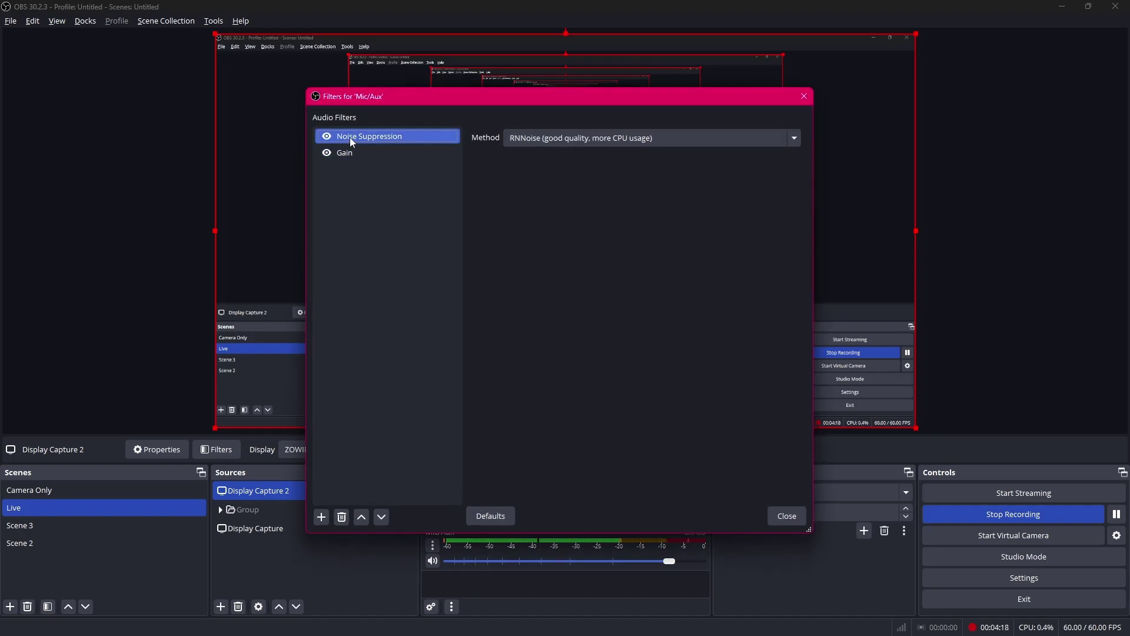
# Keep RNNoise as the Noise Suppression method and review the 3.00 dB Gain filter.
pyautogui.click(561, 145)
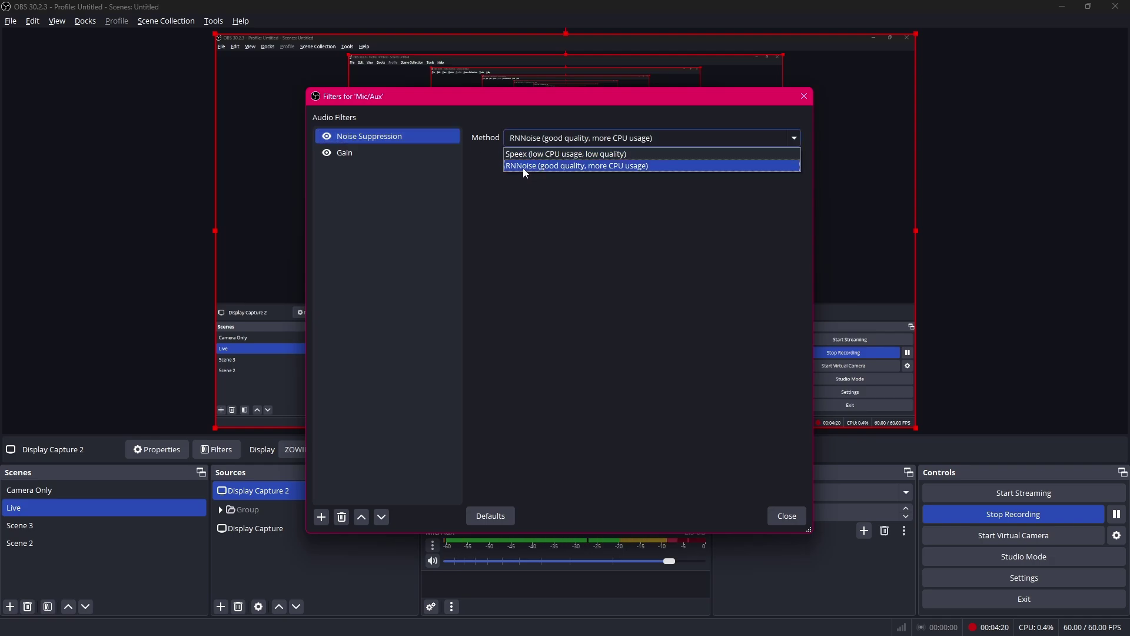
pyautogui.click(590, 166)
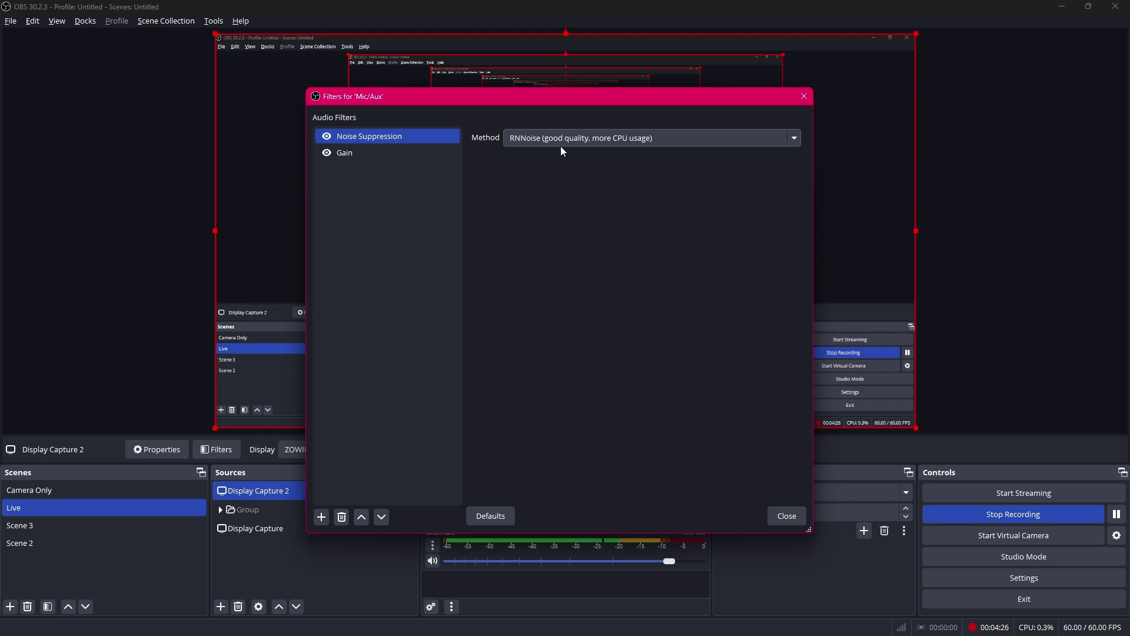
pyautogui.click(394, 155)
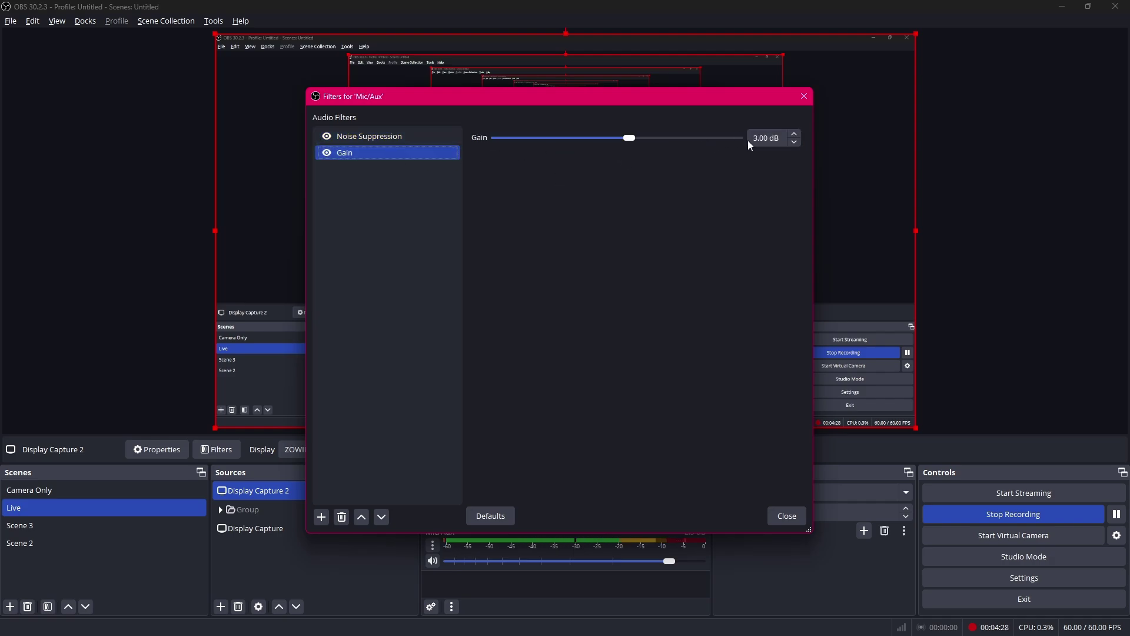
pyautogui.press('Up')
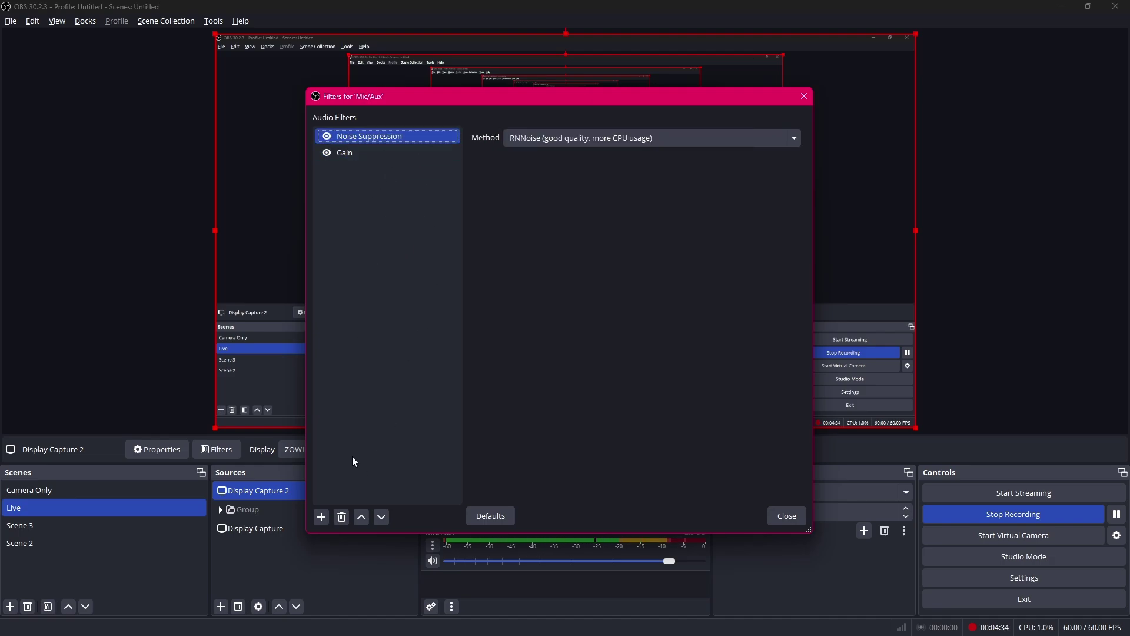
# Browse the list of addable audio filters without adding one.
pyautogui.click(323, 516)
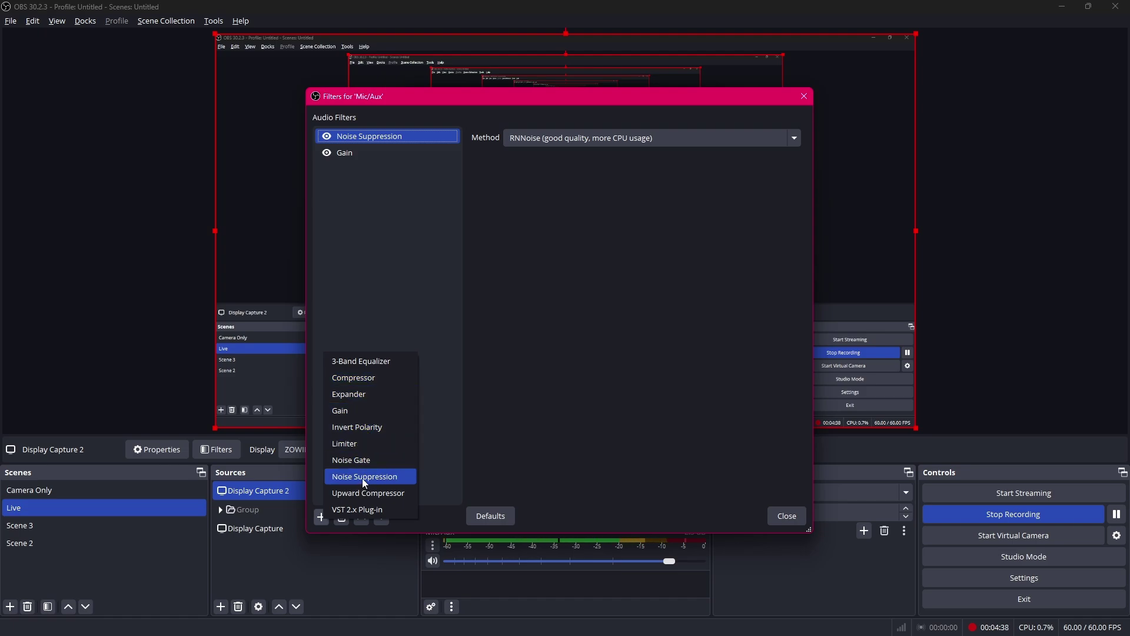
pyautogui.click(445, 237)
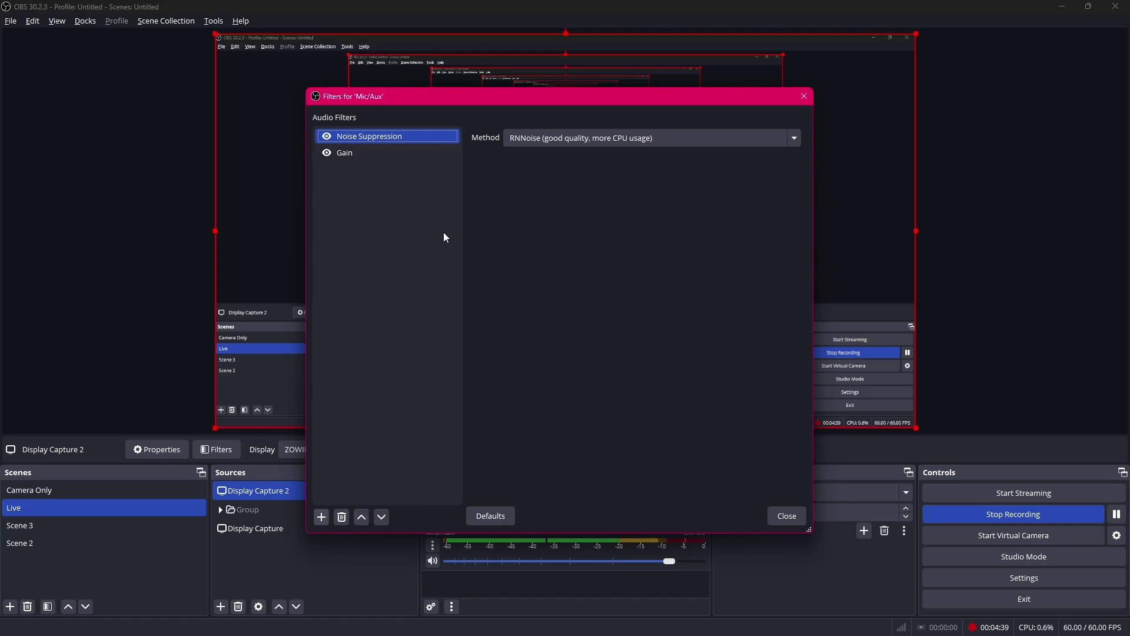
pyautogui.click(321, 516)
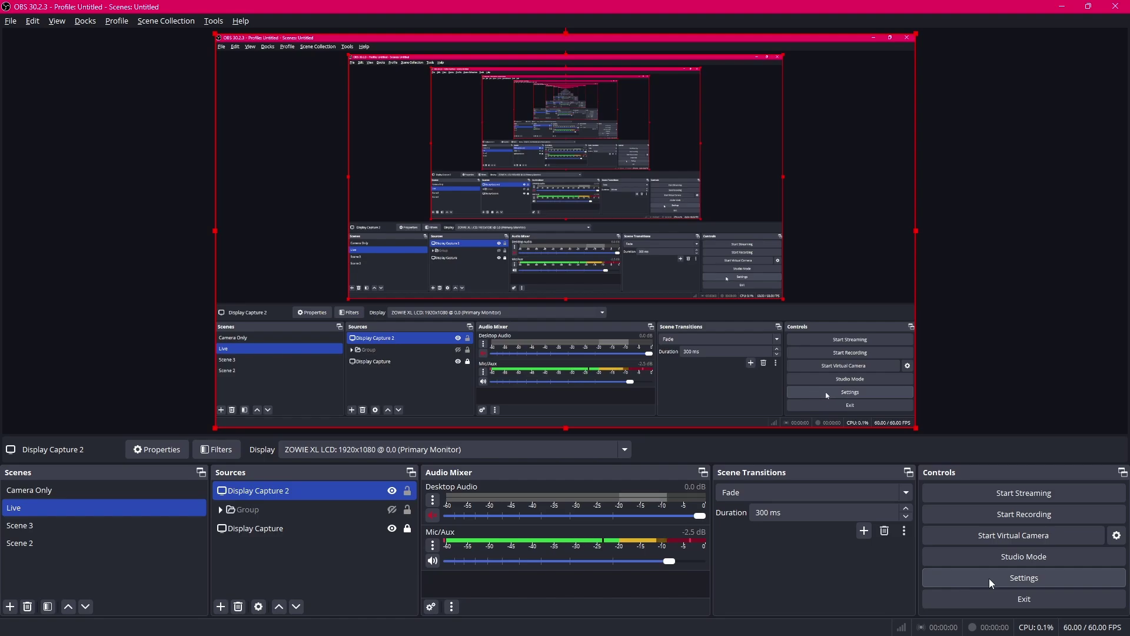
# Open OBS Settings and review the General page and the OBS tray icon menu.
pyautogui.click(1046, 580)
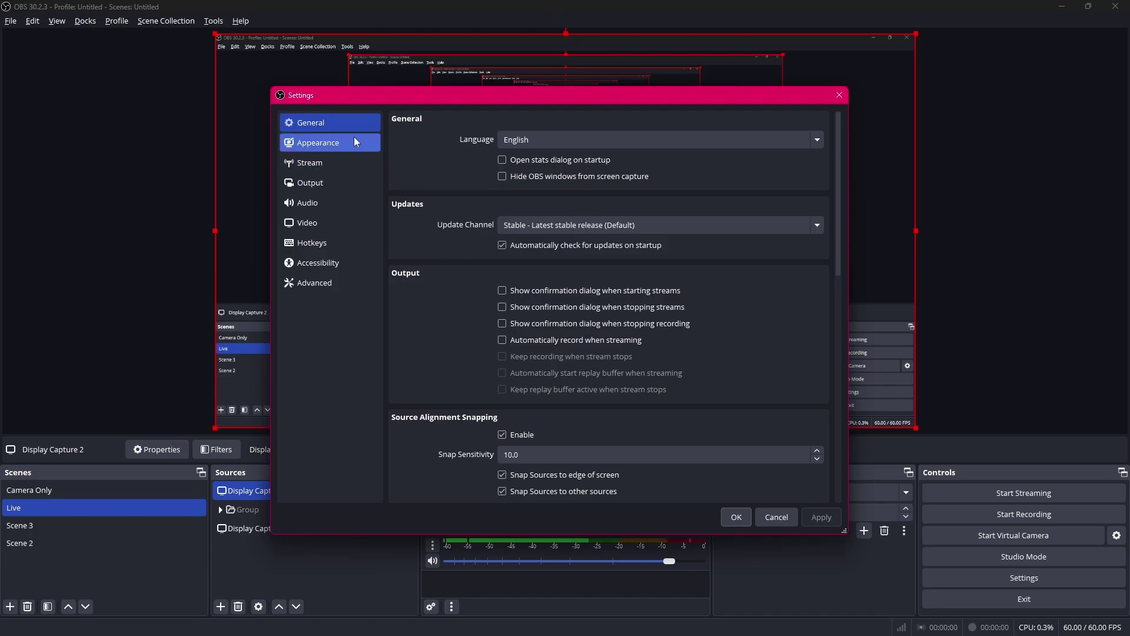
pyautogui.scroll(-10, 464, 350)
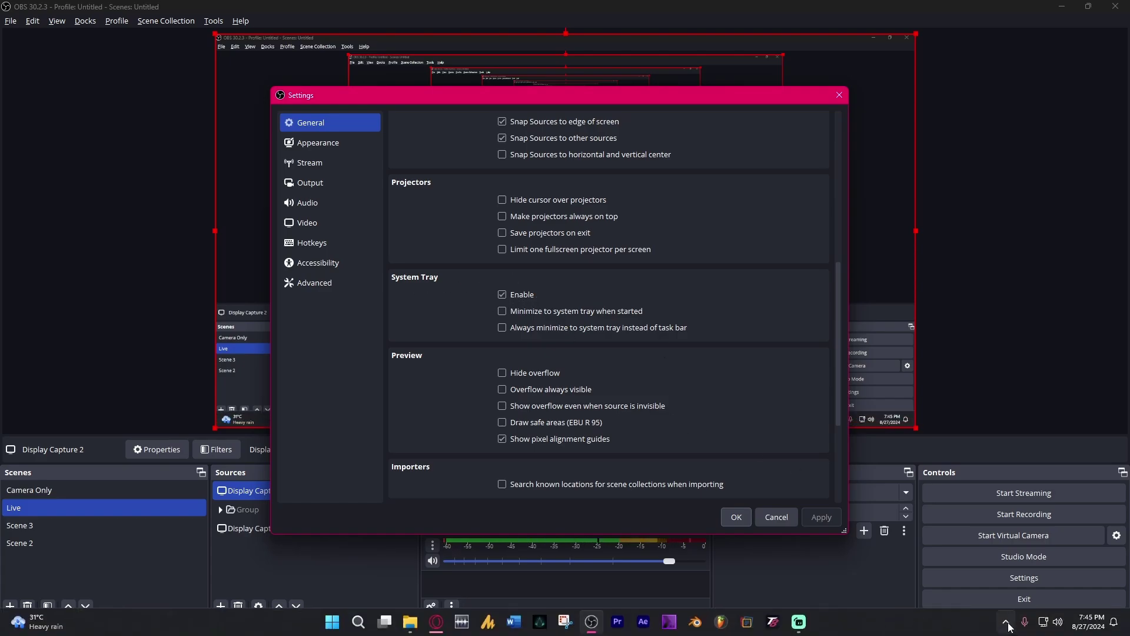
pyautogui.click(1006, 624)
pyautogui.click(1006, 624)
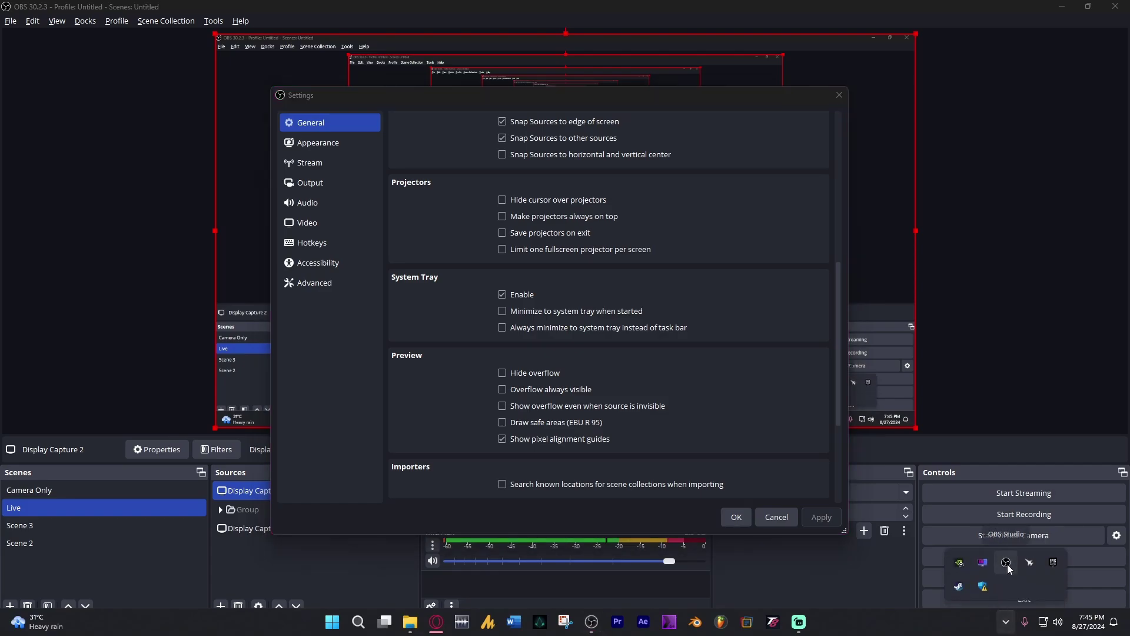
pyautogui.rightClick(1007, 563)
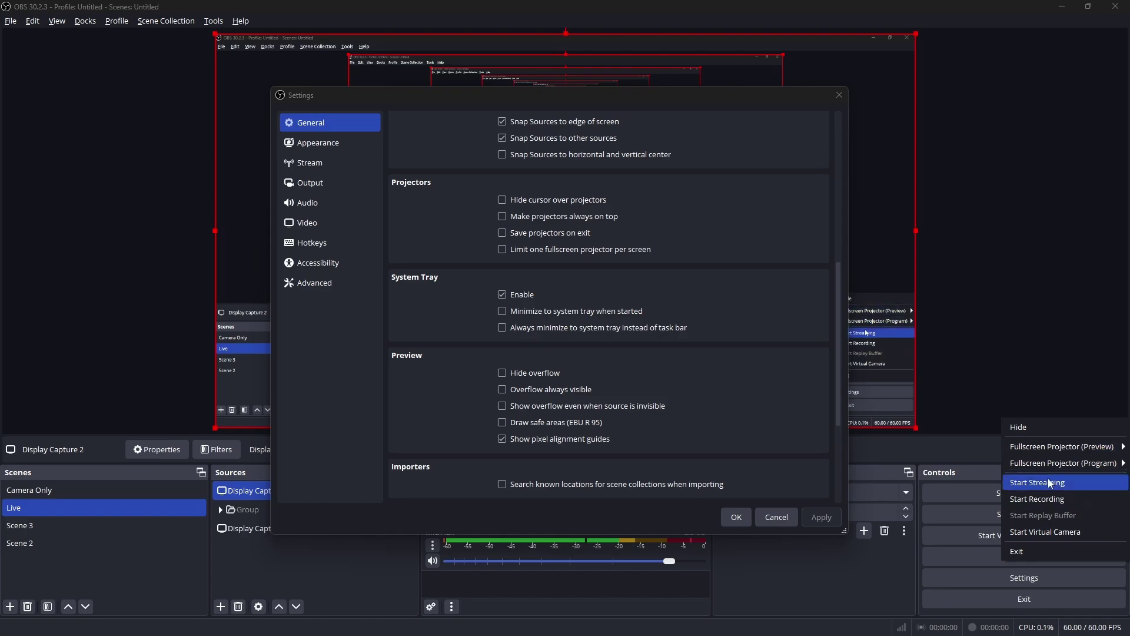
pyautogui.click(760, 367)
pyautogui.scroll(5, 761, 367)
pyautogui.scroll(2, 761, 367)
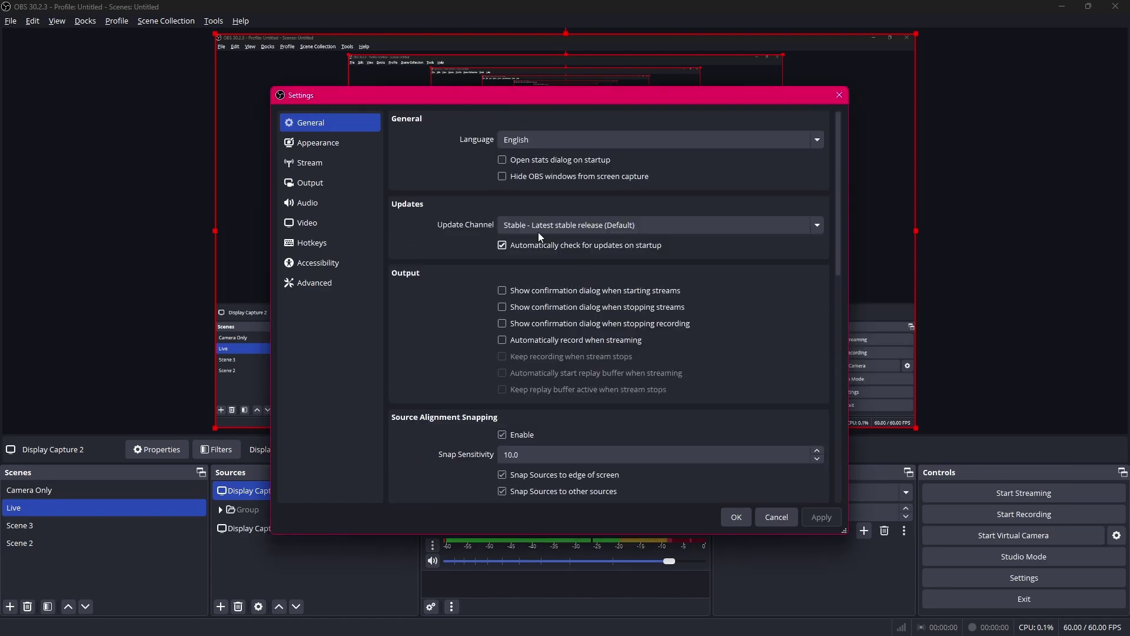
# On the Appearance page, preview the Classic and then Rachni interface styles.
pyautogui.click(313, 143)
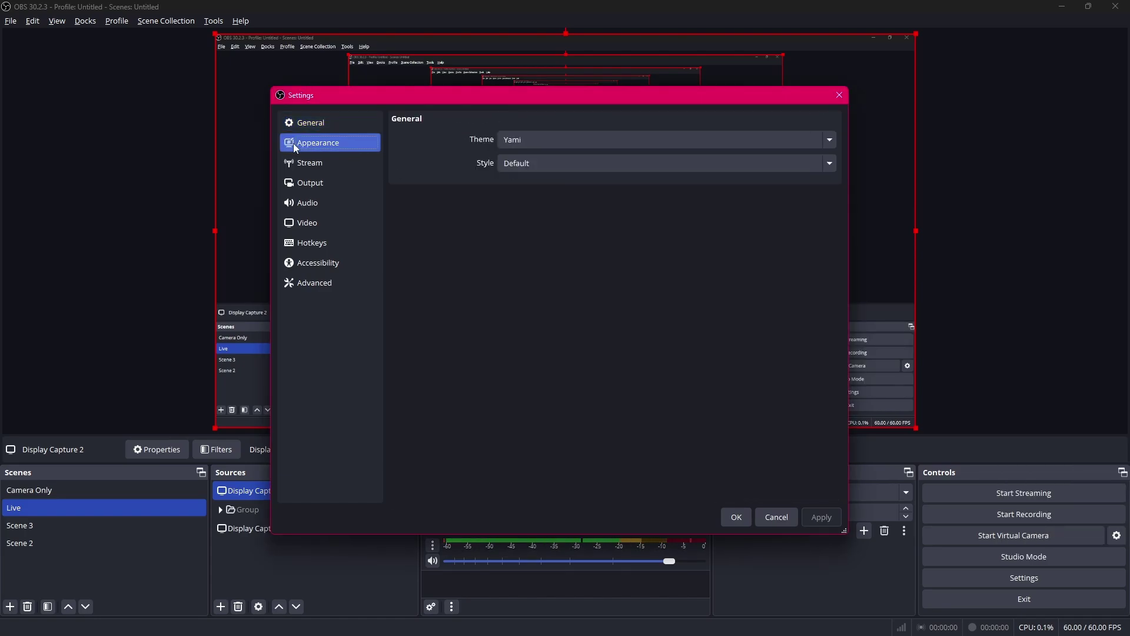
pyautogui.click(725, 165)
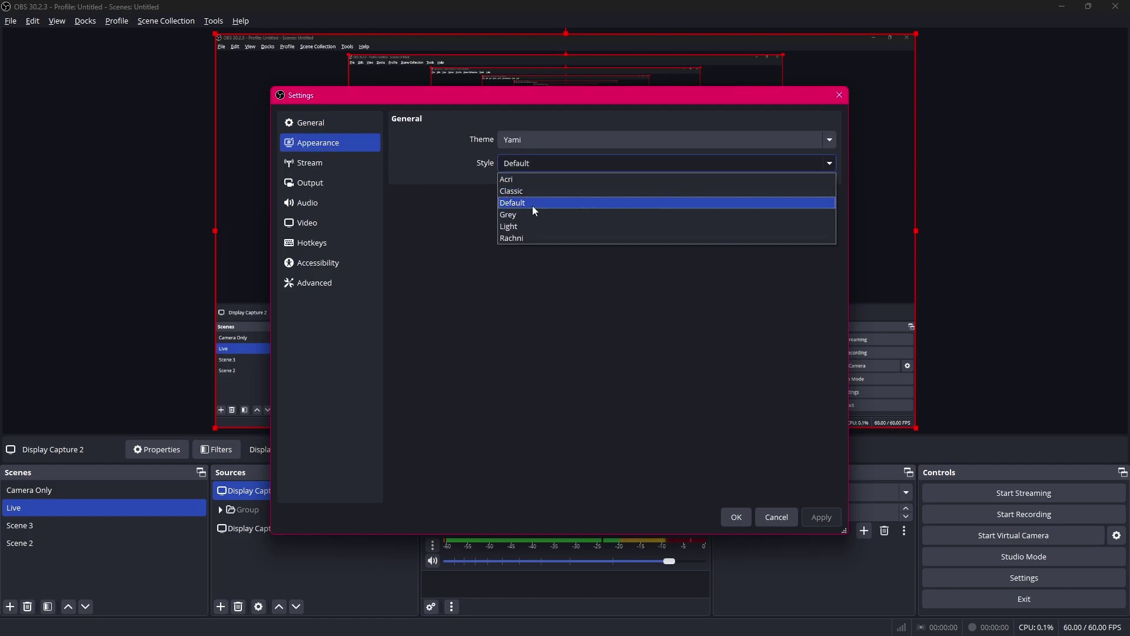
pyautogui.click(523, 190)
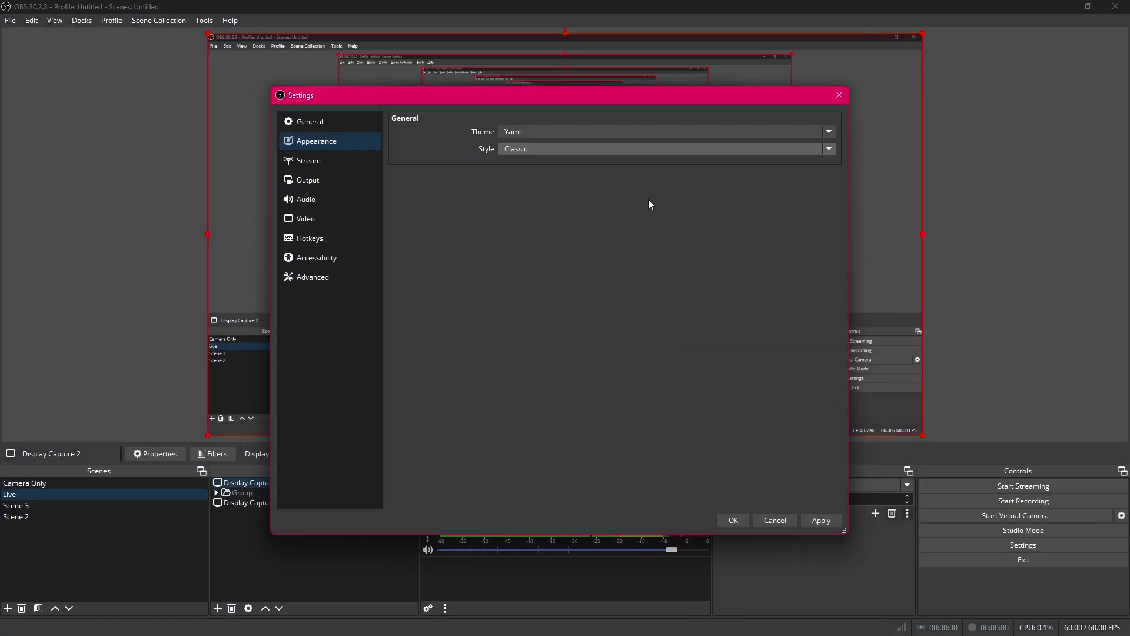
pyautogui.click(789, 148)
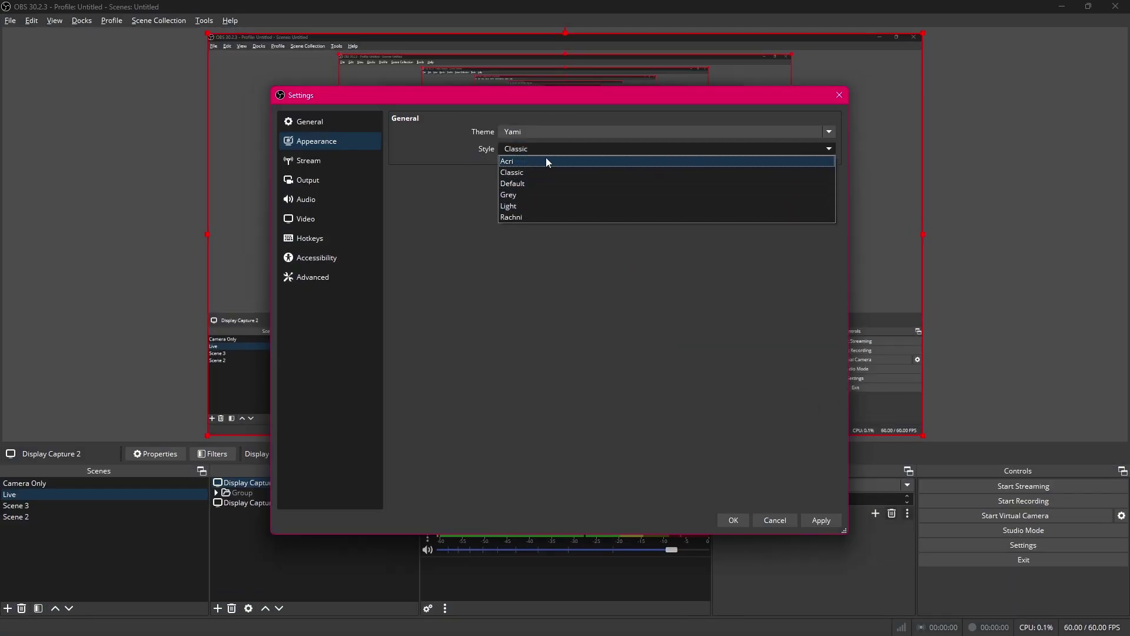
pyautogui.click(521, 218)
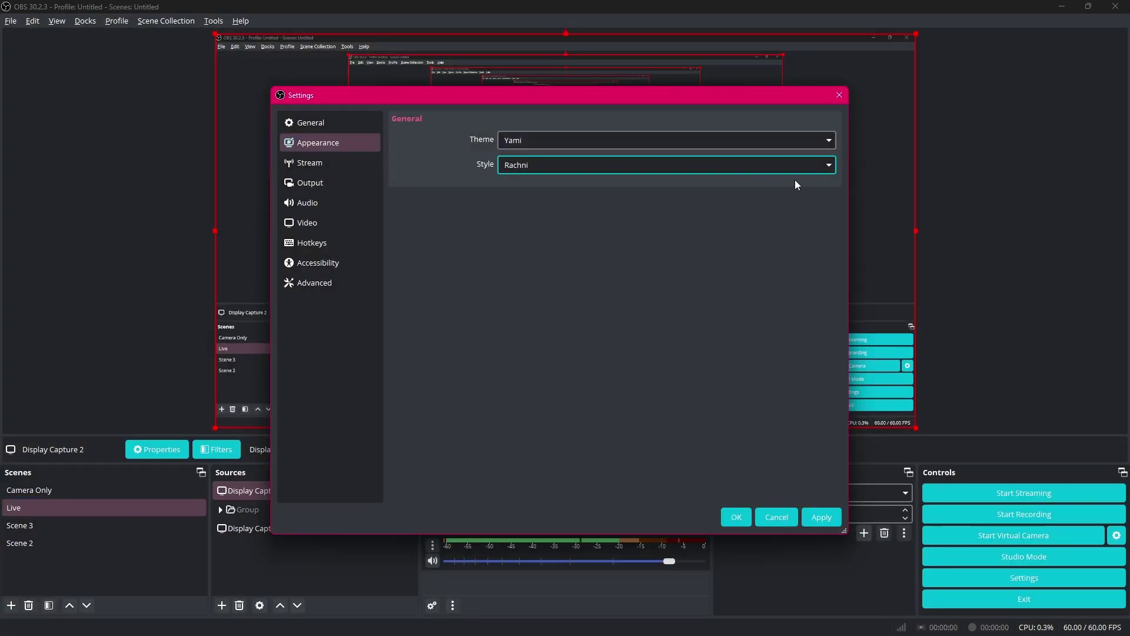
# Switch the style to Light, then return it to Default.
pyautogui.click(820, 162)
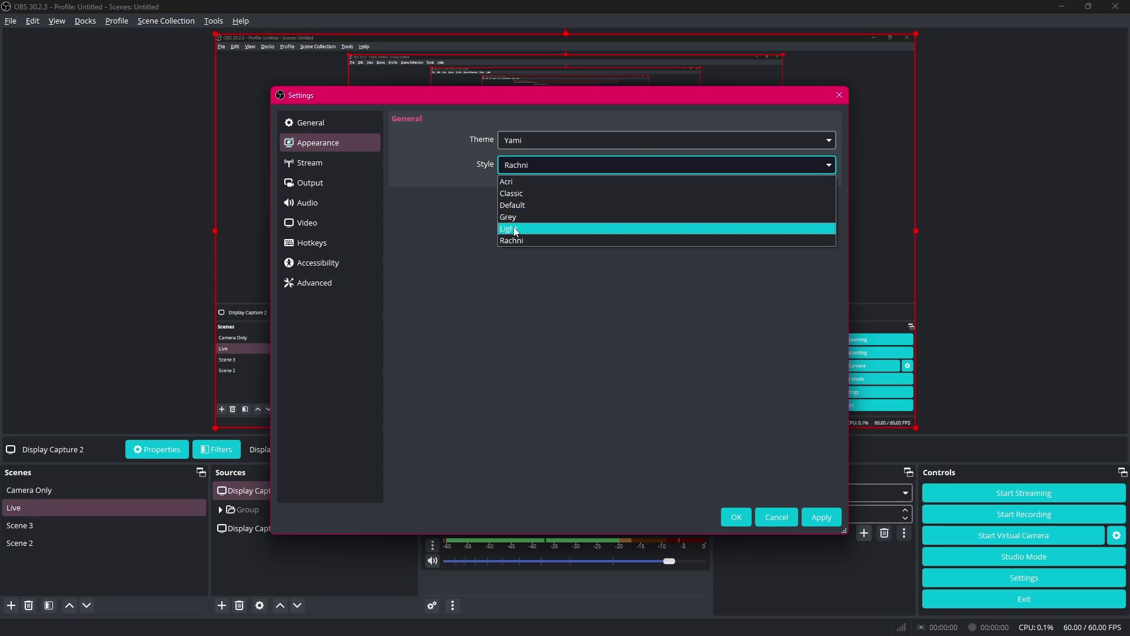
pyautogui.press('Escape')
pyautogui.press('Up')
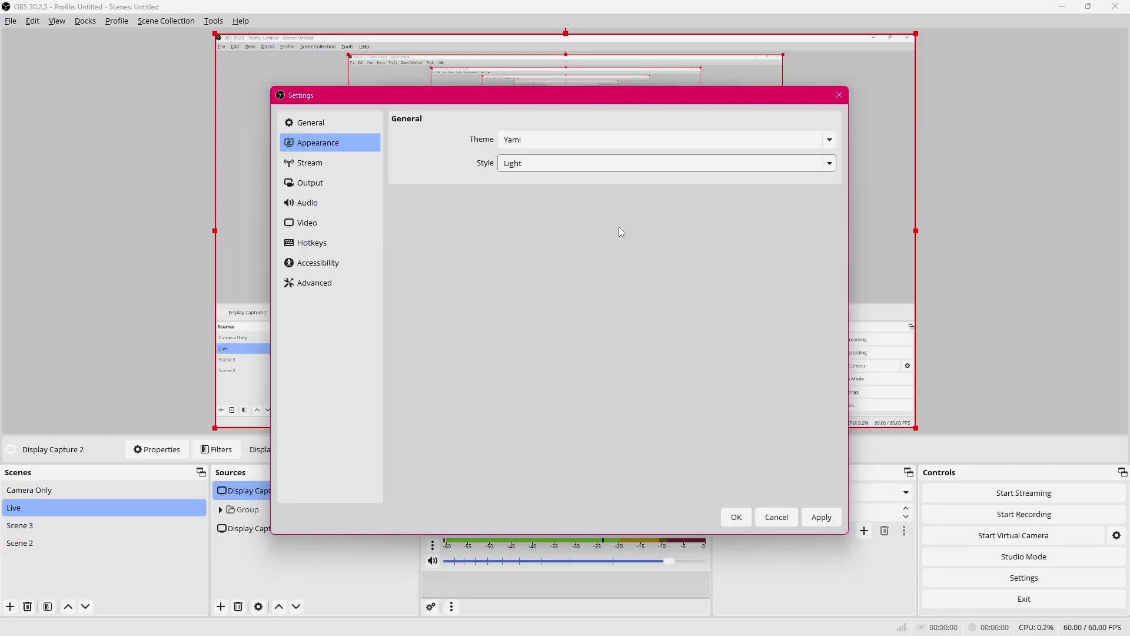
pyautogui.click(634, 168)
pyautogui.press('Escape')
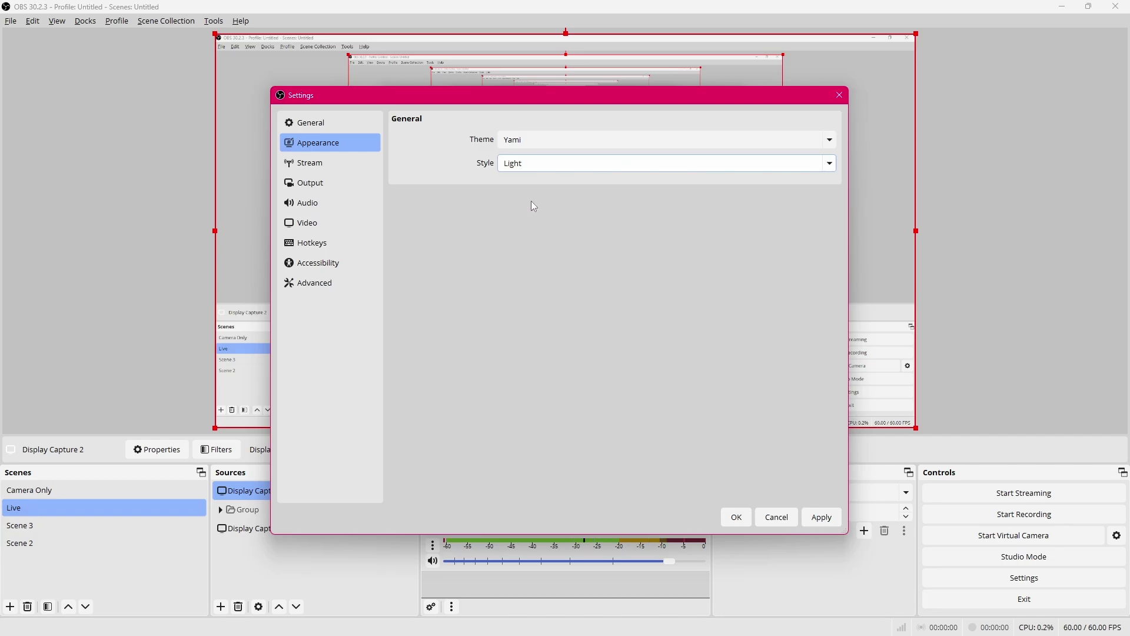
pyautogui.press('Up')
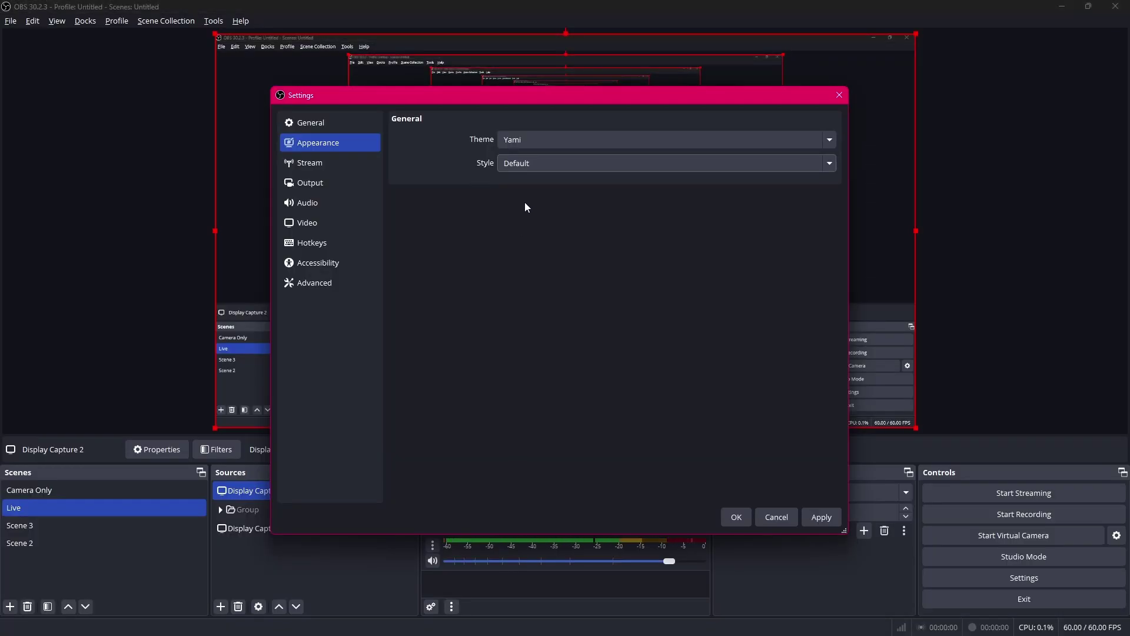
# Open the Stream settings and check the service list, keeping Twitch.
pyautogui.click(339, 164)
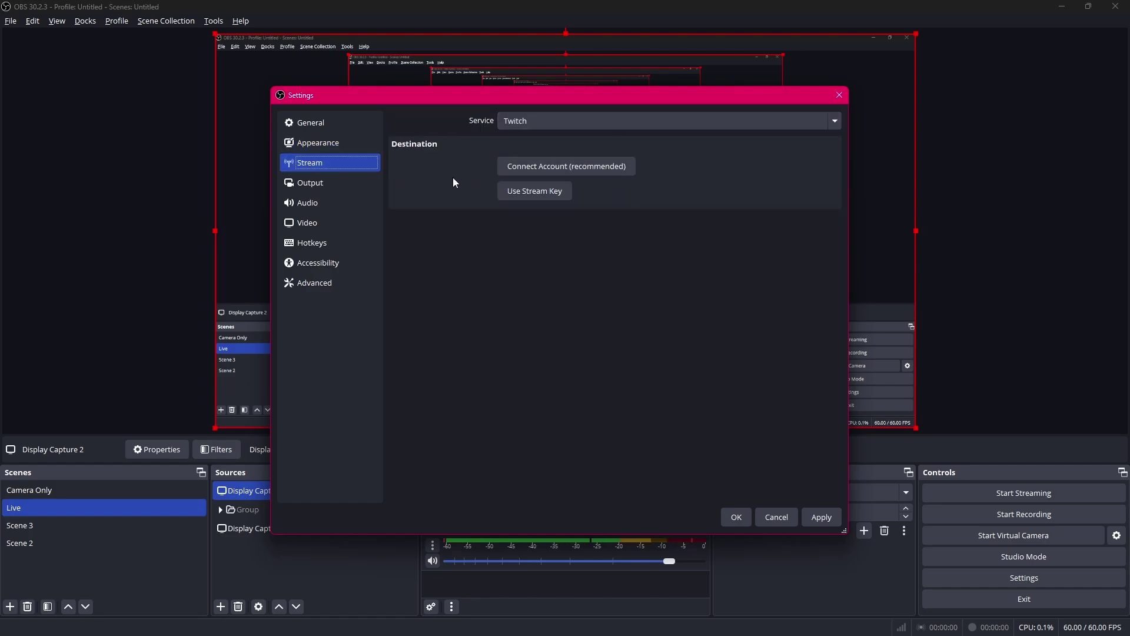
pyautogui.click(549, 122)
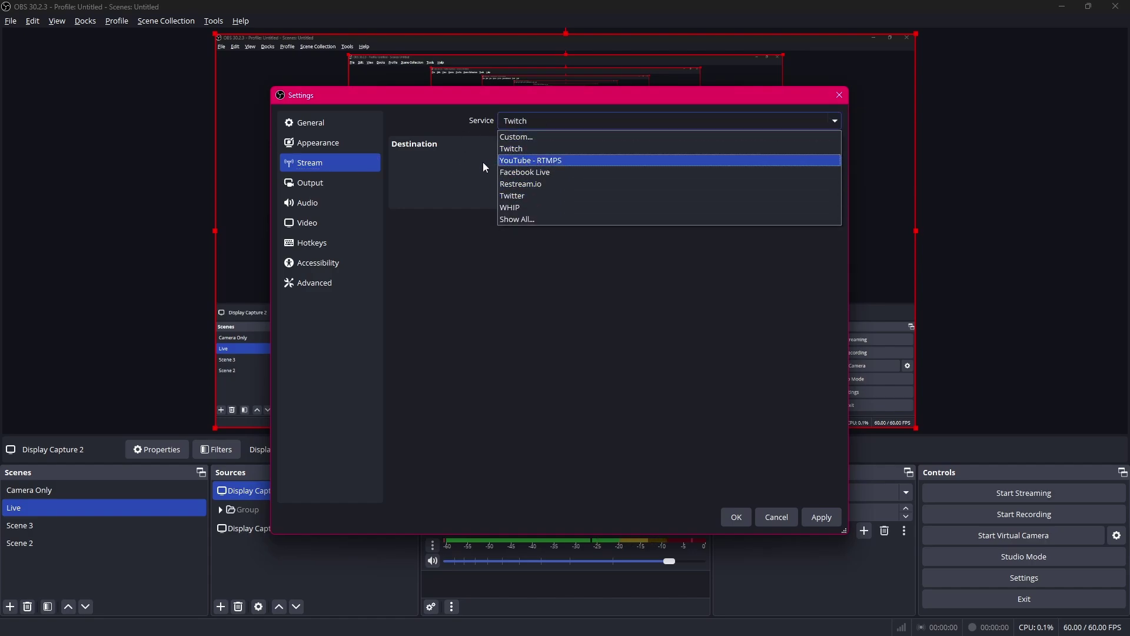
pyautogui.click(468, 179)
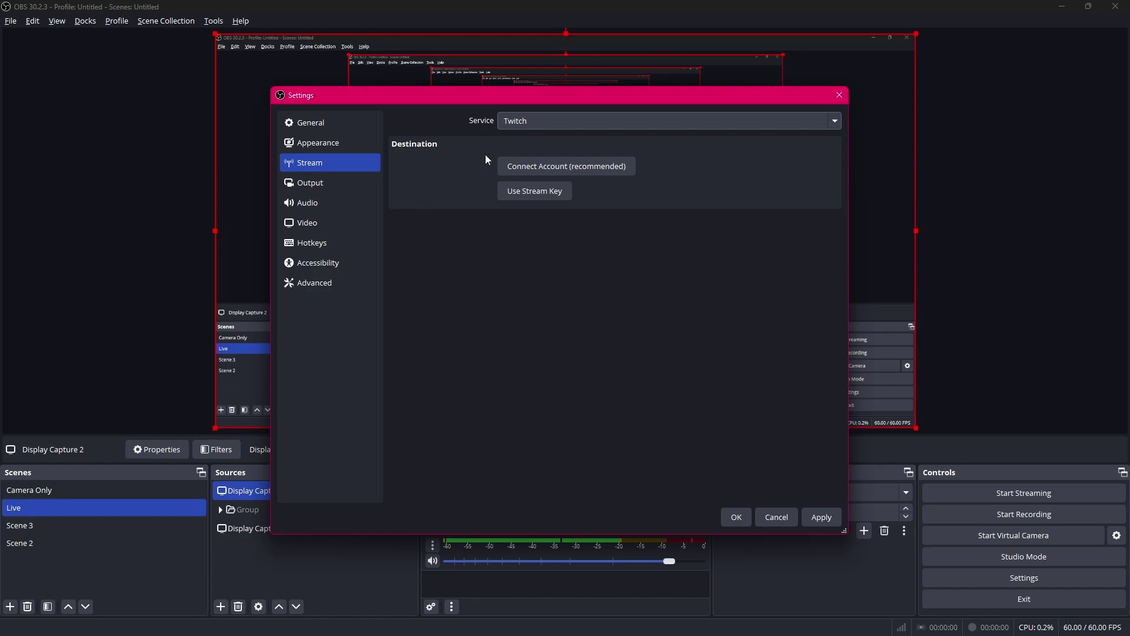
# Set Output Mode to Advanced and inspect Rate Control, leaving it on CBR.
pyautogui.click(362, 180)
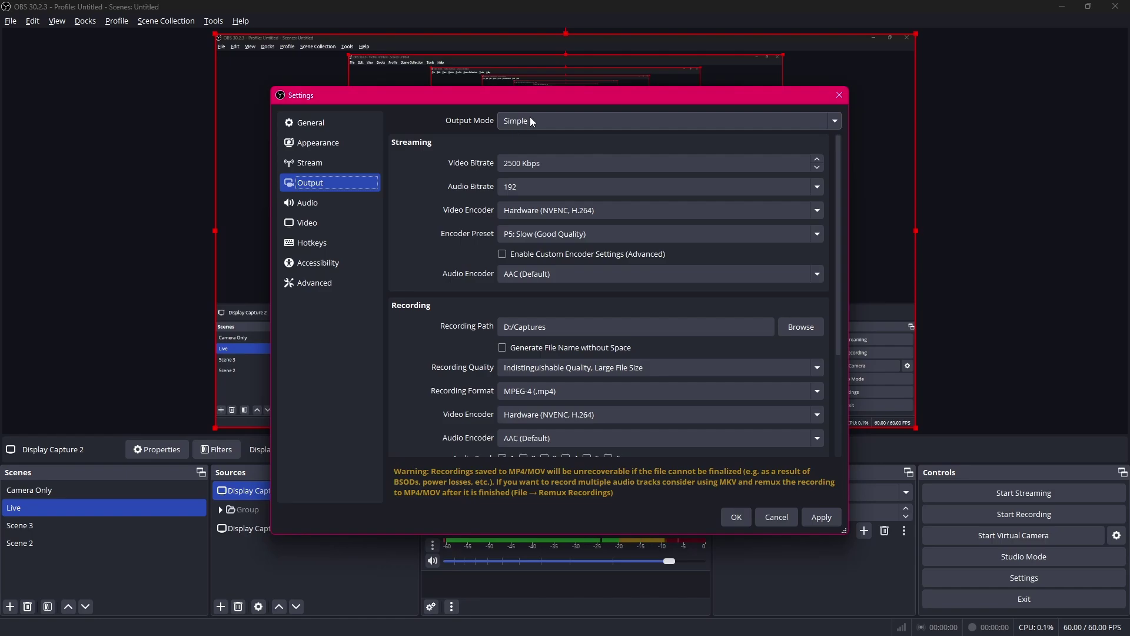
pyautogui.click(557, 116)
pyautogui.click(518, 149)
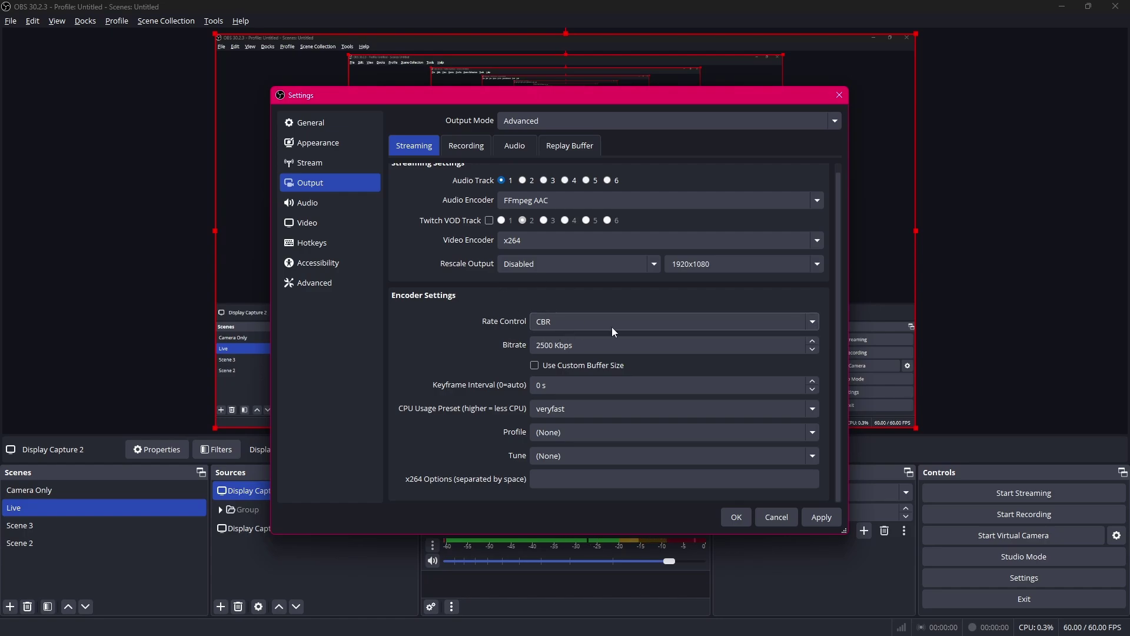
pyautogui.click(640, 324)
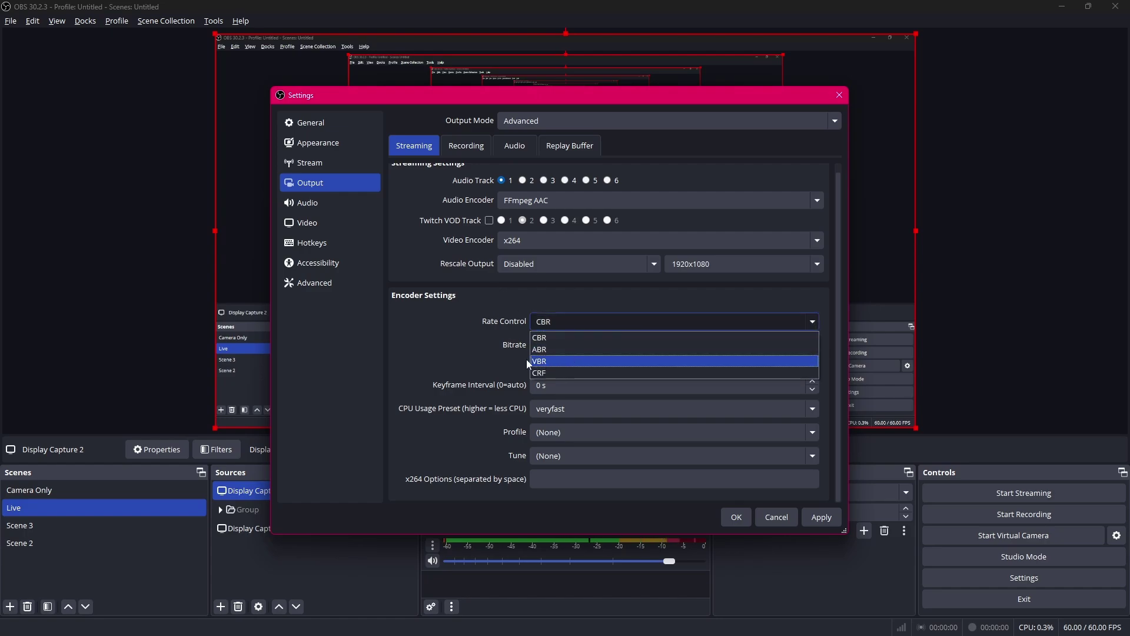
pyautogui.click(520, 359)
pyautogui.scroll(1, 483, 294)
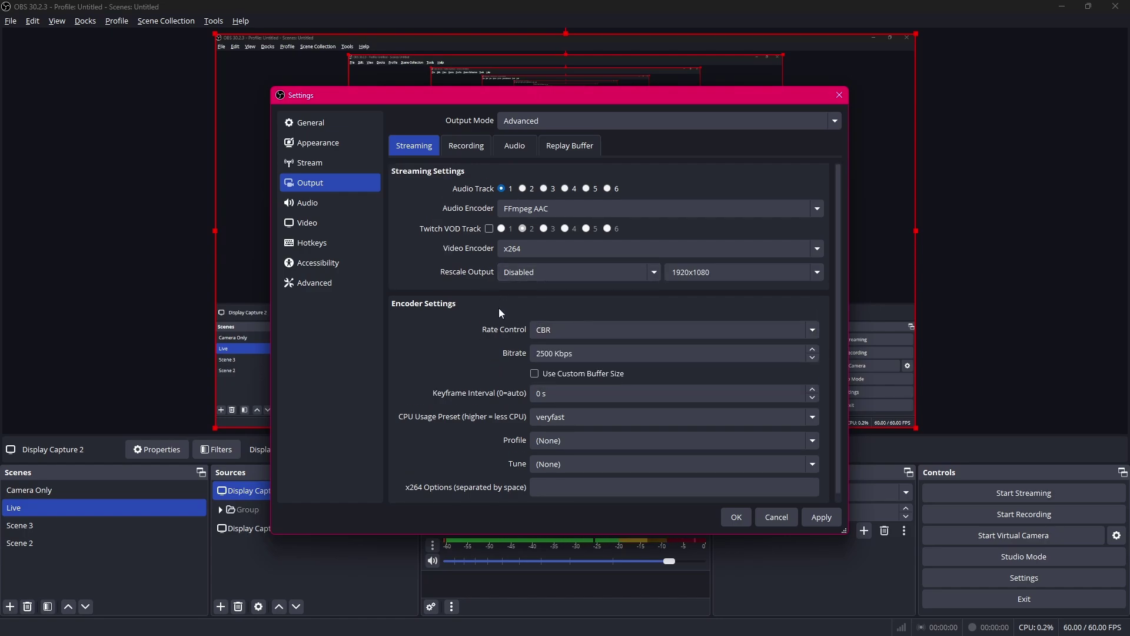
# Set Output Mode to Simple and change the video bitrate from 2500 to 4000 Kbps.
pyautogui.click(573, 122)
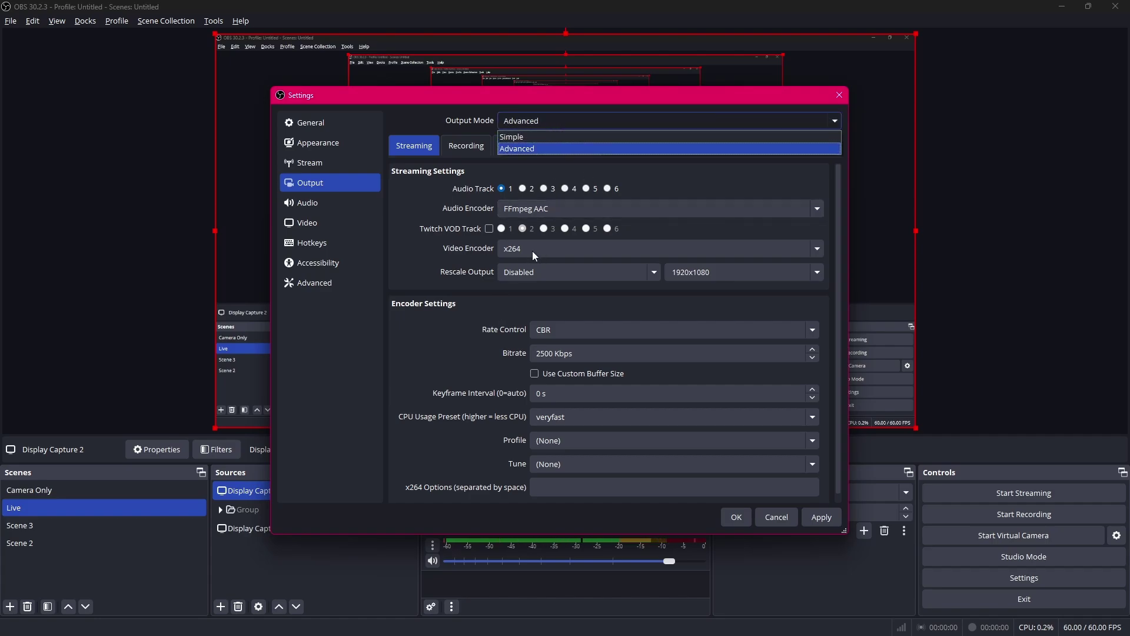
pyautogui.click(536, 136)
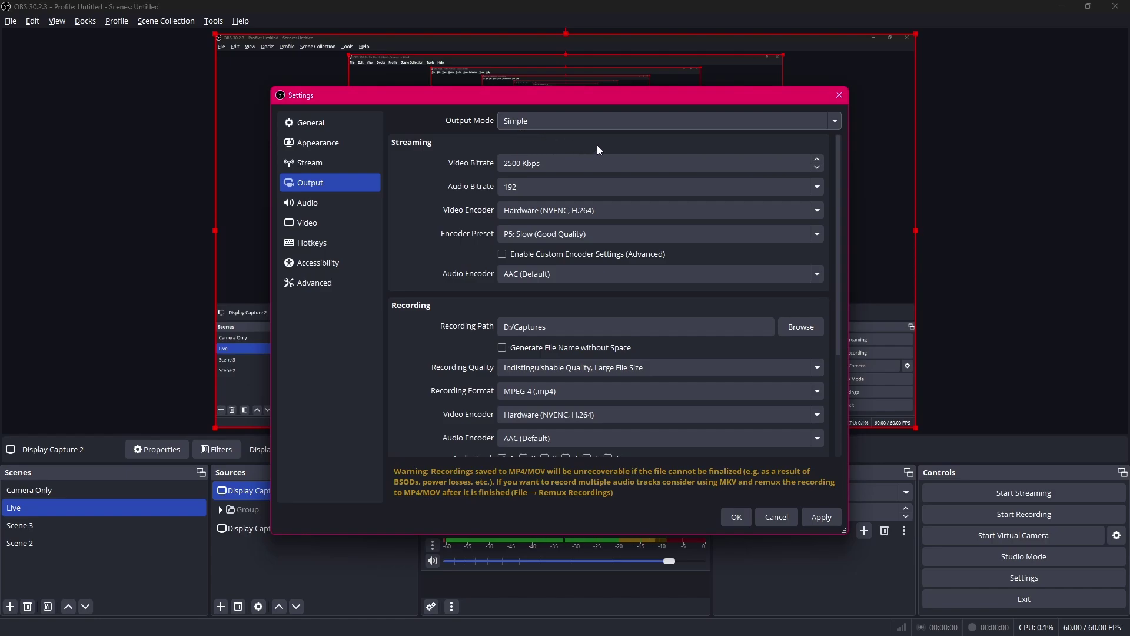
pyautogui.click(521, 164)
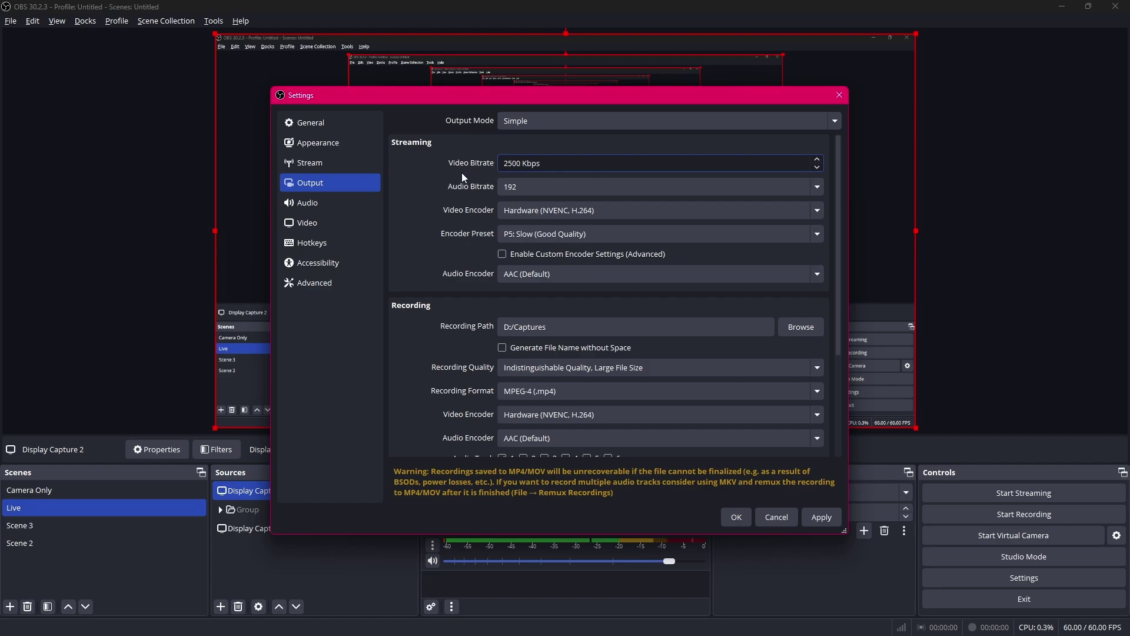
pyautogui.press('BackSpace')
pyautogui.press('BackSpace')
pyautogui.press('BackSpace')
pyautogui.press('BackSpace')
pyautogui.write('3500')
pyautogui.press('BackSpace')
pyautogui.press('BackSpace')
pyautogui.press('BackSpace')
pyautogui.press('BackSpace')
pyautogui.write('4000')
# Try an audio bitrate of 320, then set it back to 192.
pyautogui.click(817, 186)
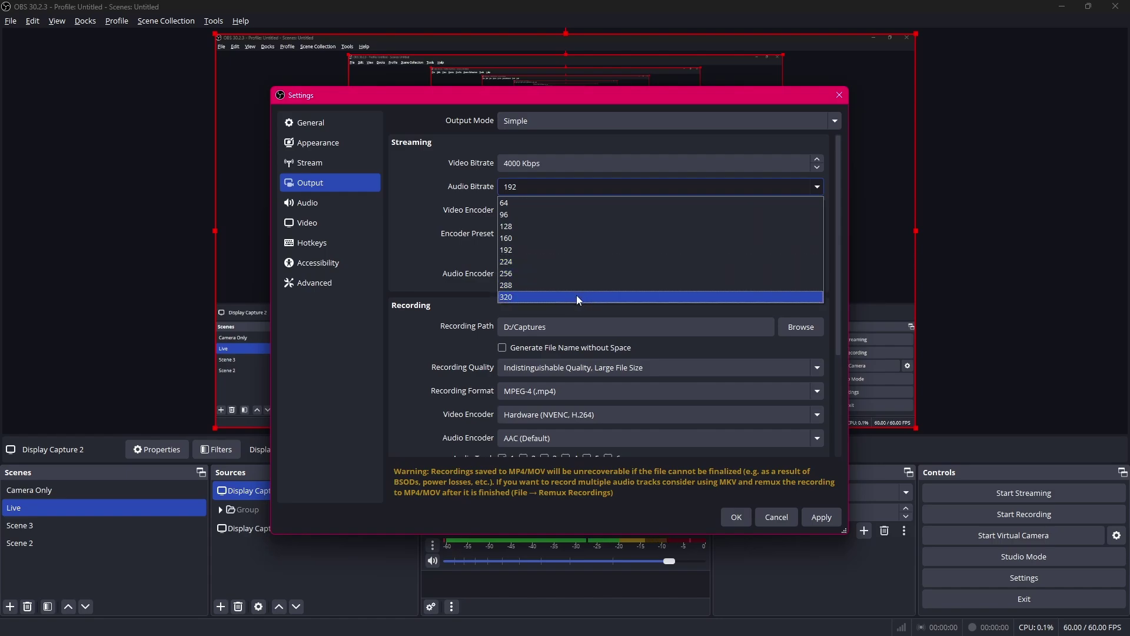
pyautogui.click(514, 298)
pyautogui.click(820, 189)
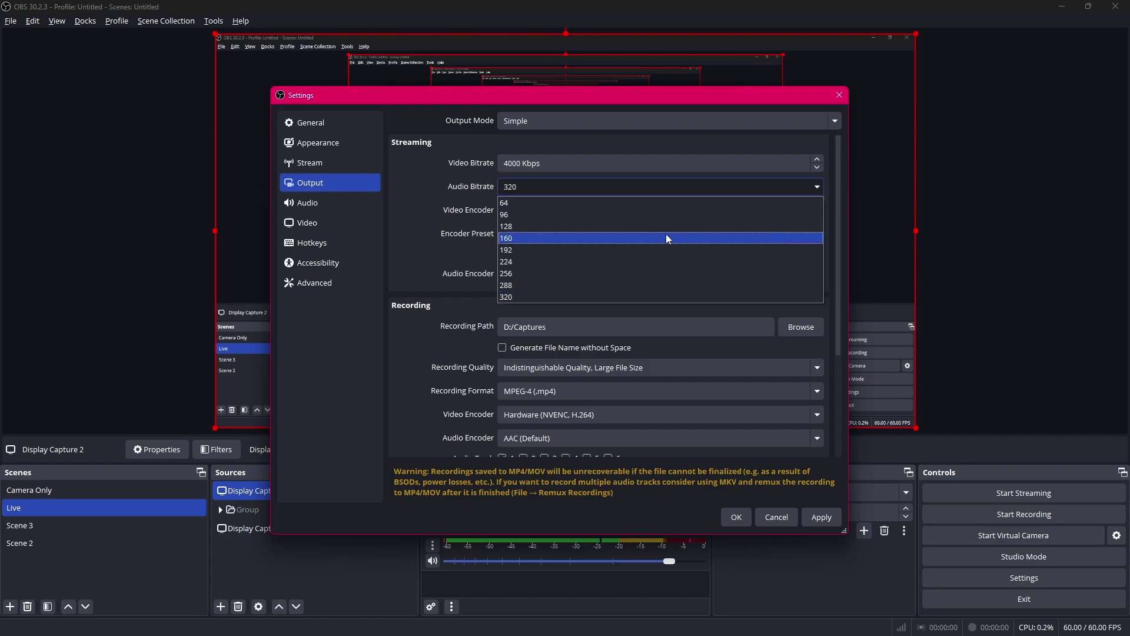
pyautogui.click(512, 250)
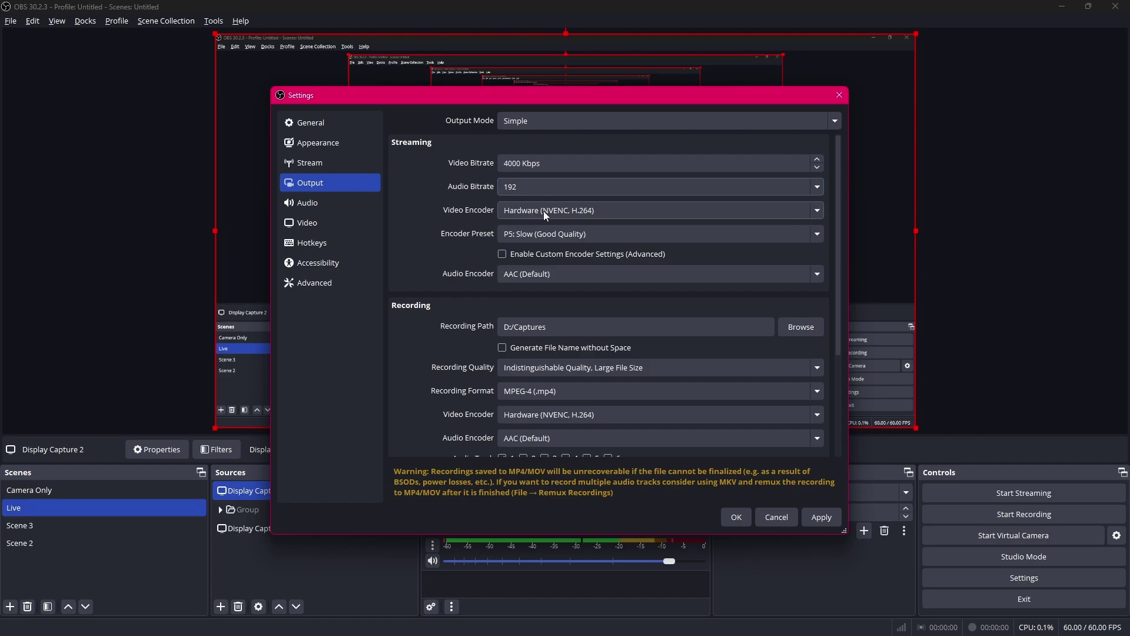
pyautogui.click(814, 212)
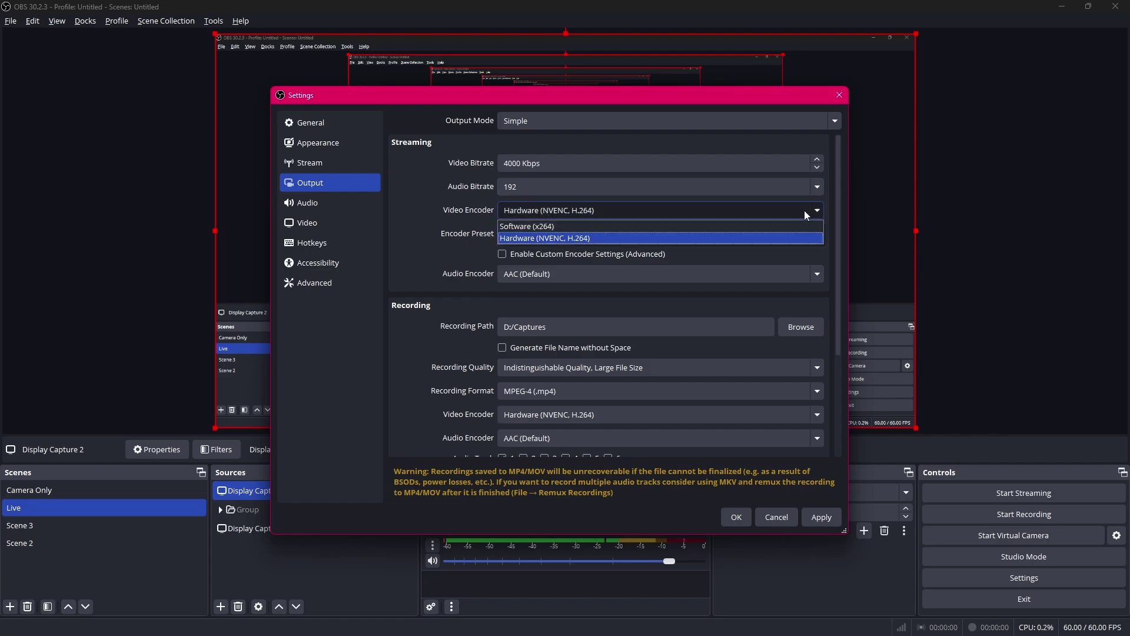
pyautogui.click(584, 241)
pyautogui.click(549, 237)
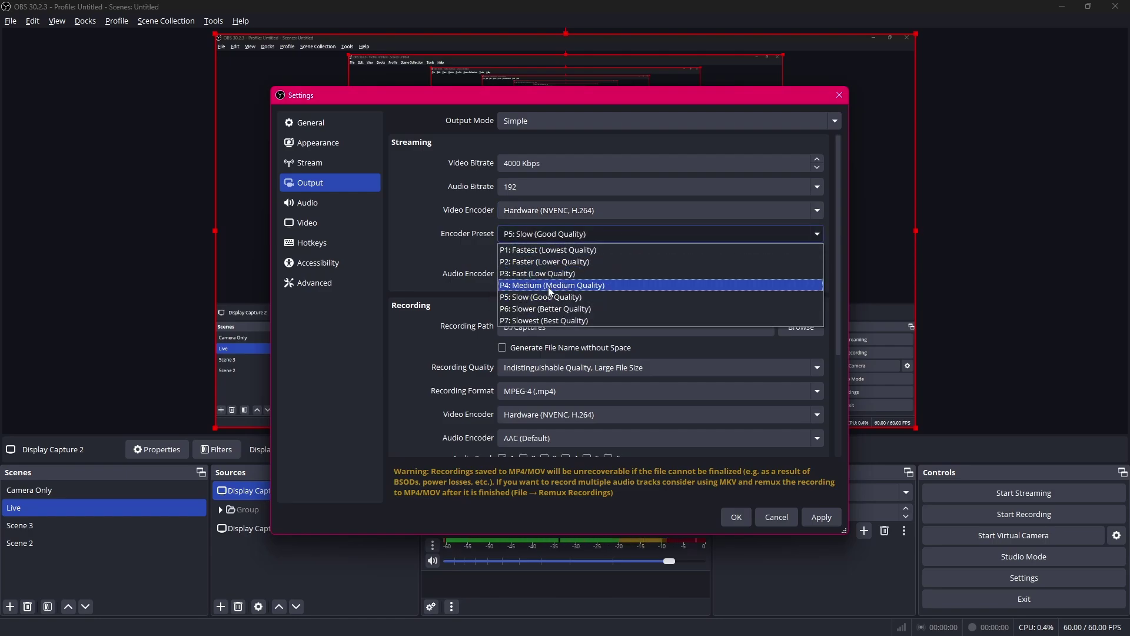
pyautogui.click(584, 295)
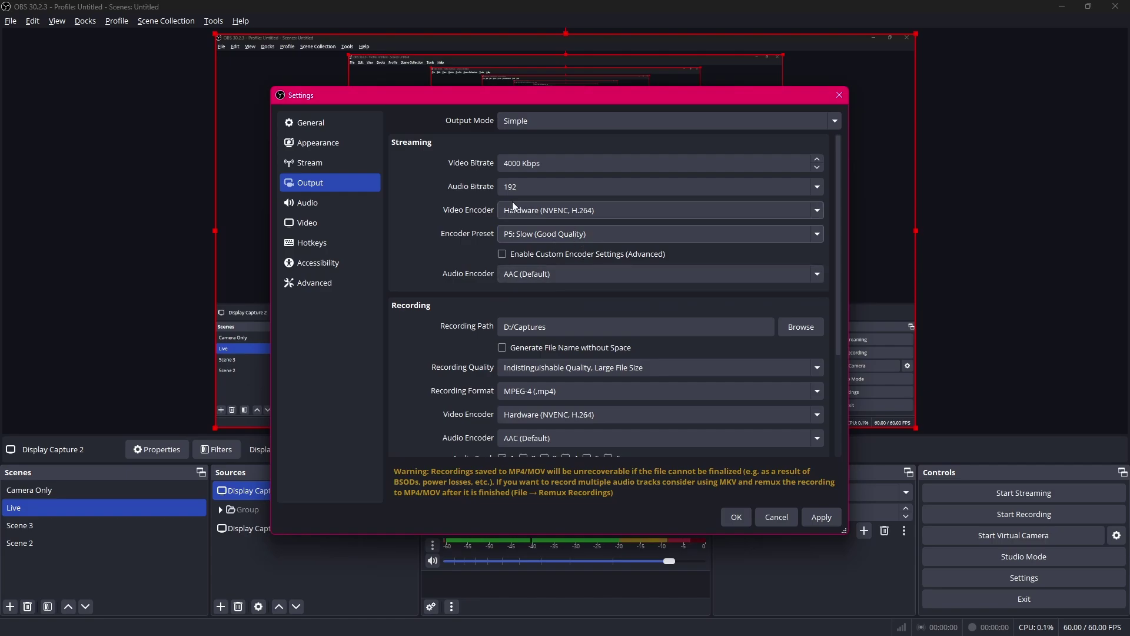
pyautogui.scroll(-2, 432, 240)
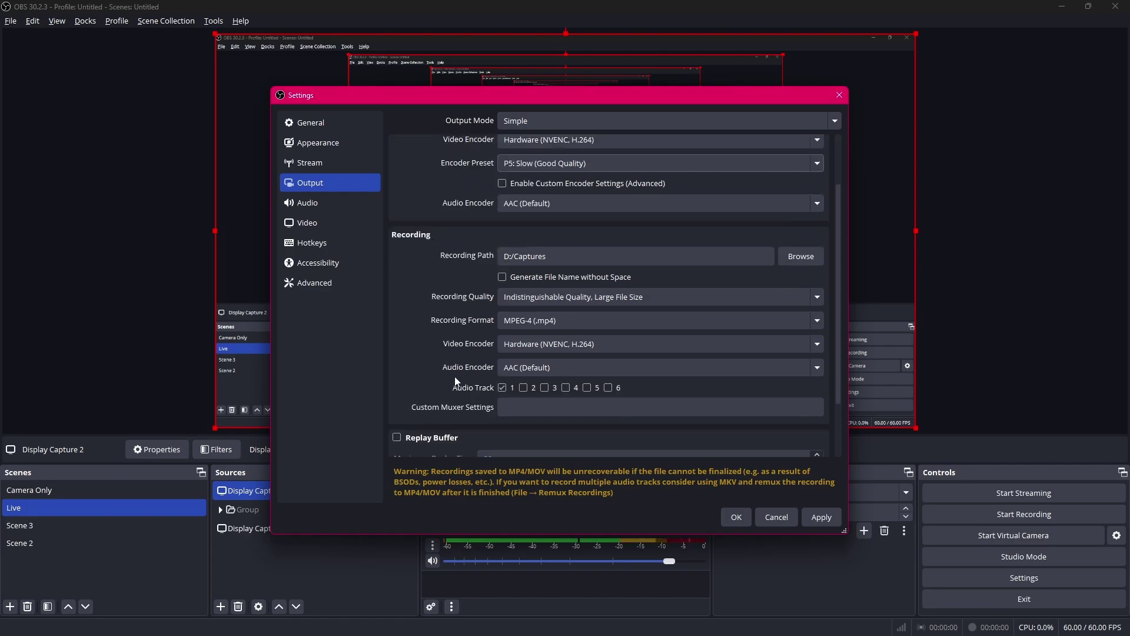
pyautogui.scroll(-2, 447, 334)
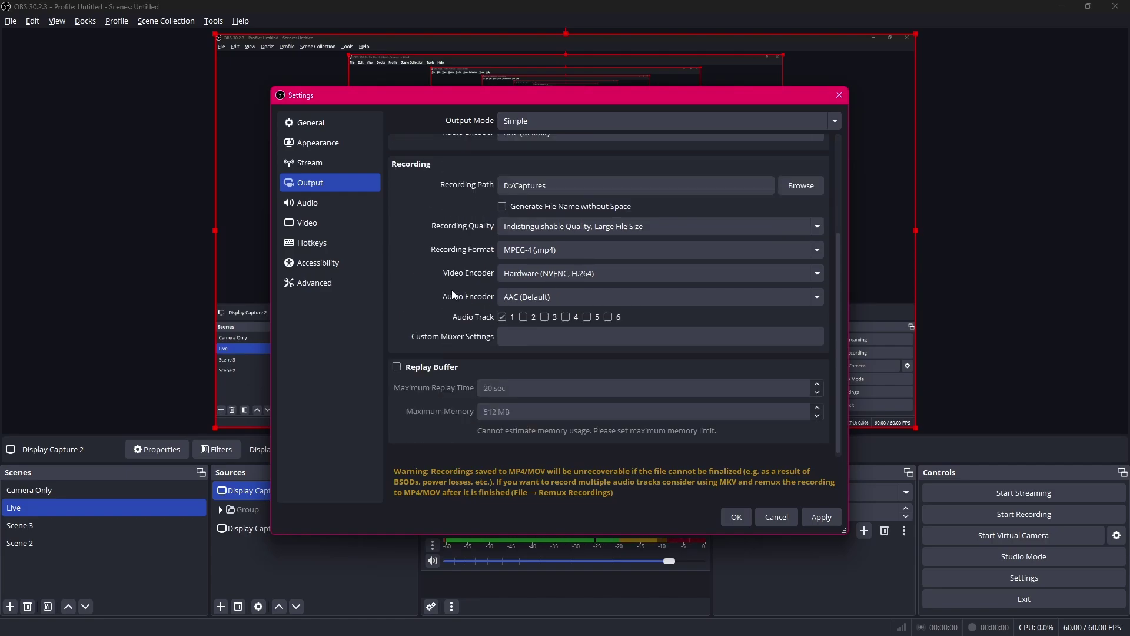
pyautogui.scroll(4, 451, 317)
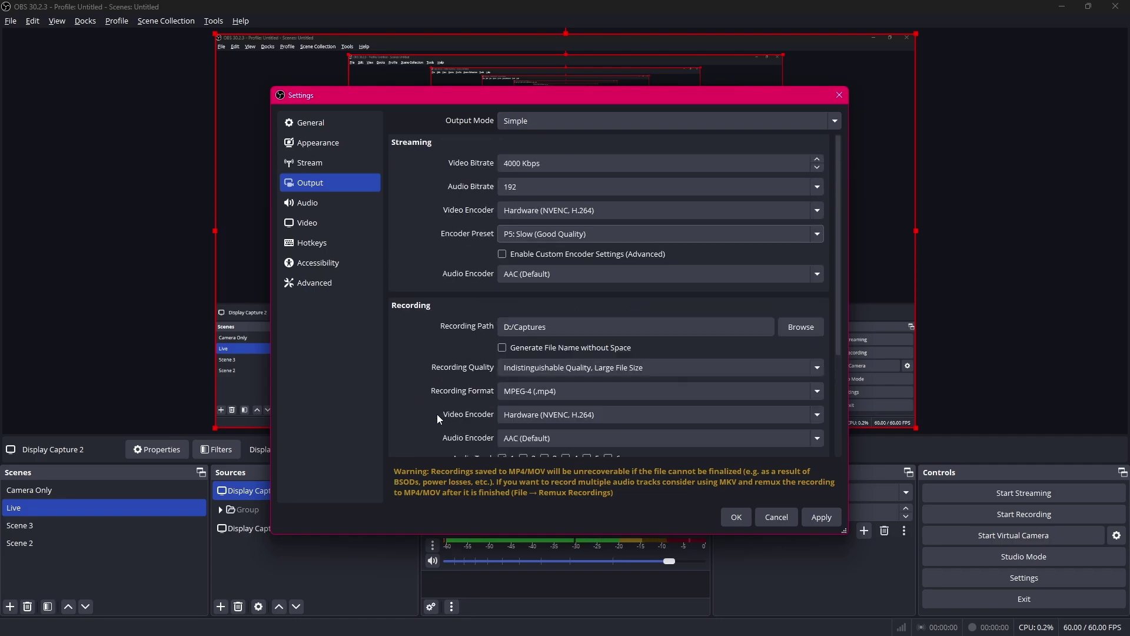
# Confirm the audio sample rate stays at 48 kHz, then move on to the Video settings.
pyautogui.click(336, 202)
pyautogui.click(619, 139)
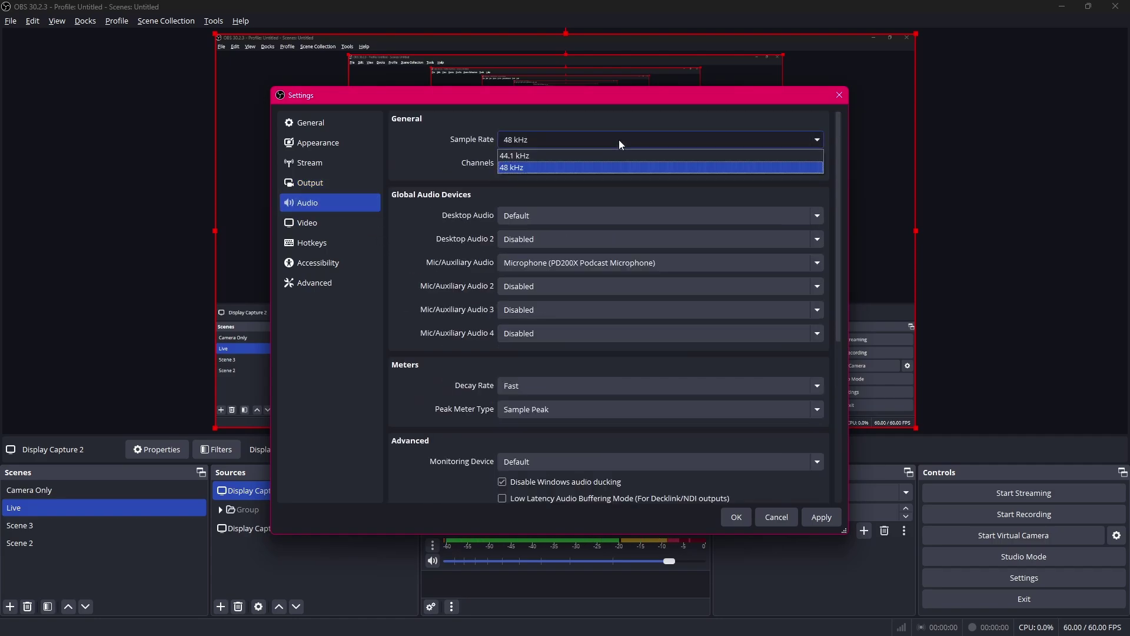
pyautogui.click(504, 170)
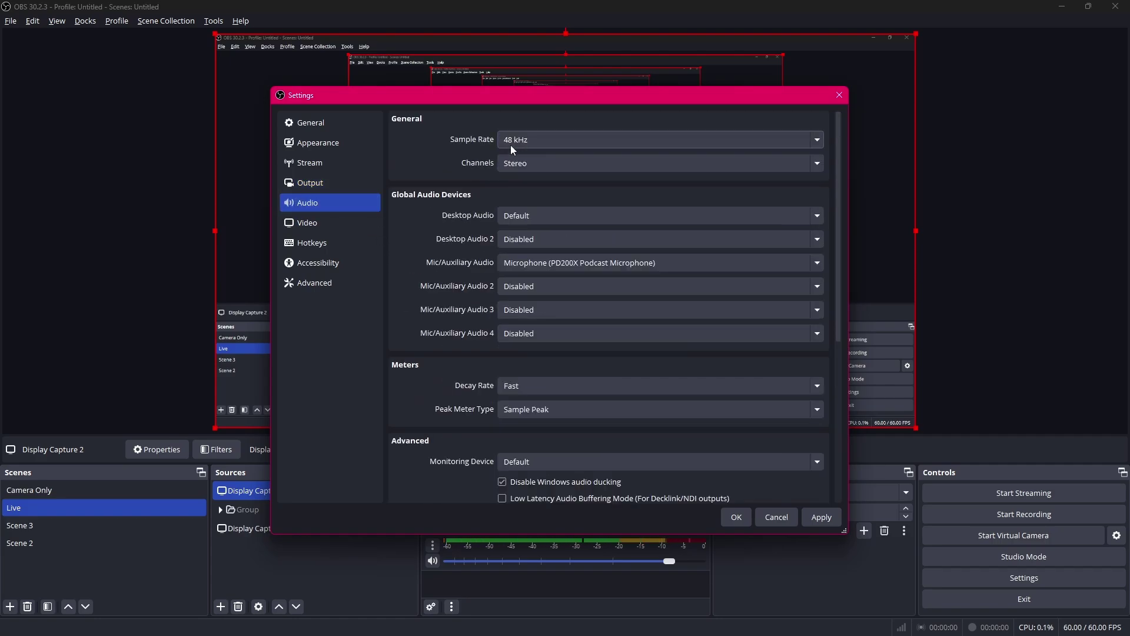
pyautogui.press('Down')
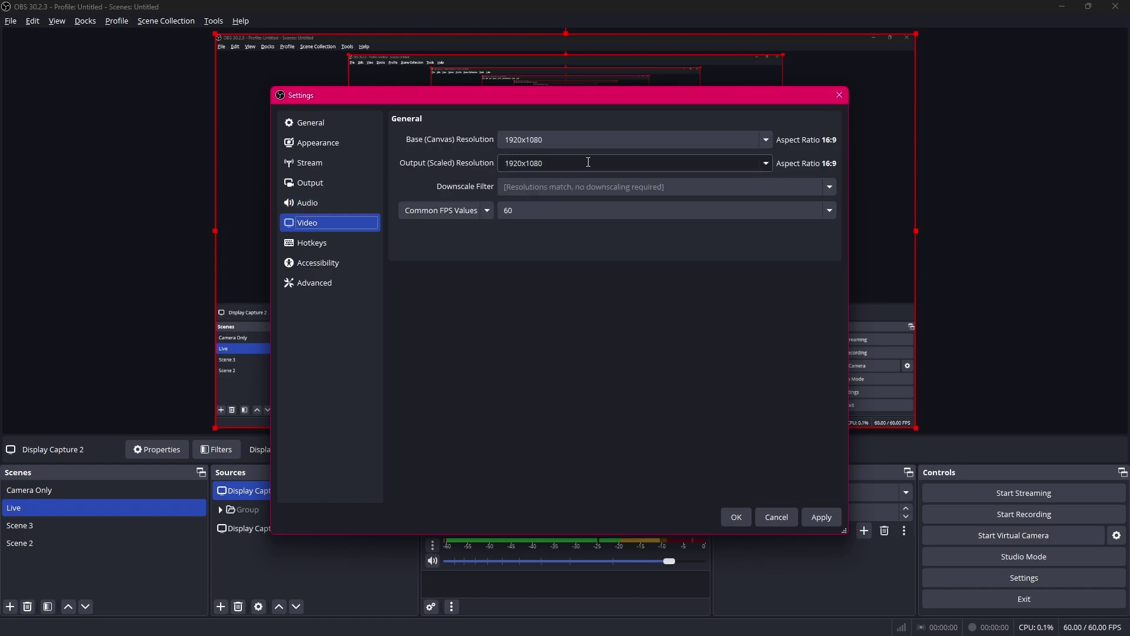
# Try a 1600x900 base canvas, then set it back to 1920x1080 to match the 1920x1080 output.
pyautogui.click(766, 142)
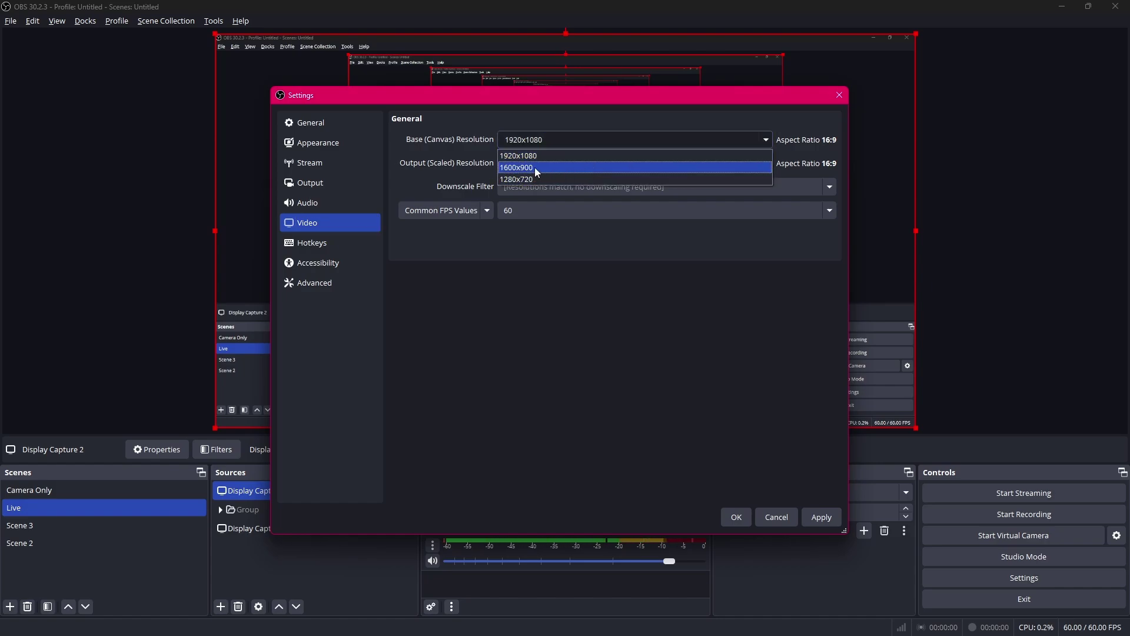
pyautogui.click(516, 167)
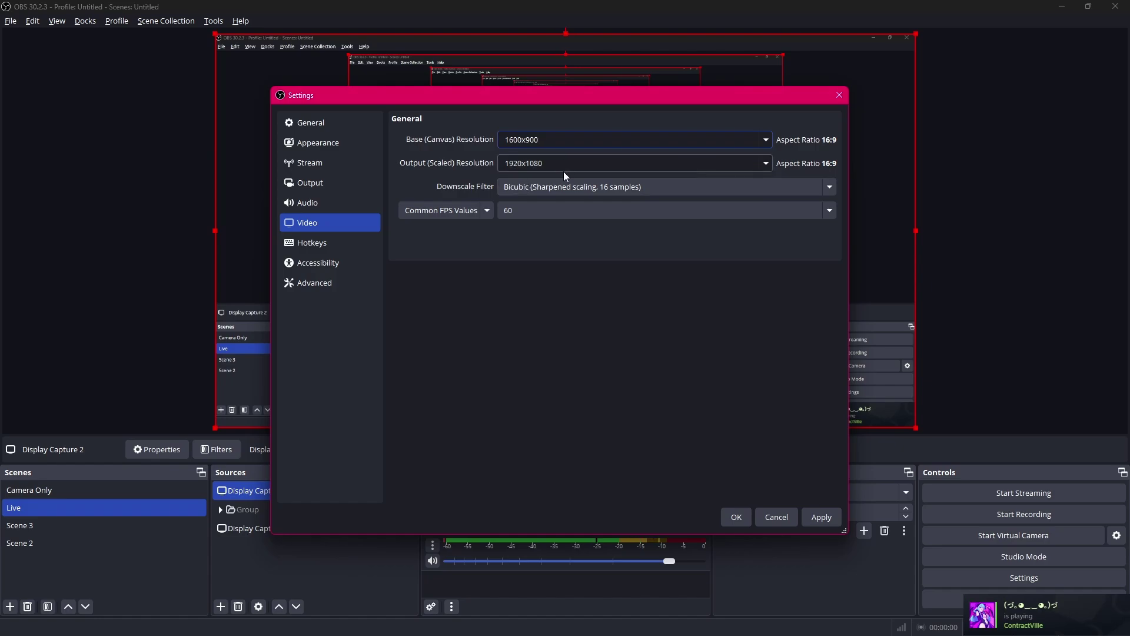
pyautogui.click(541, 169)
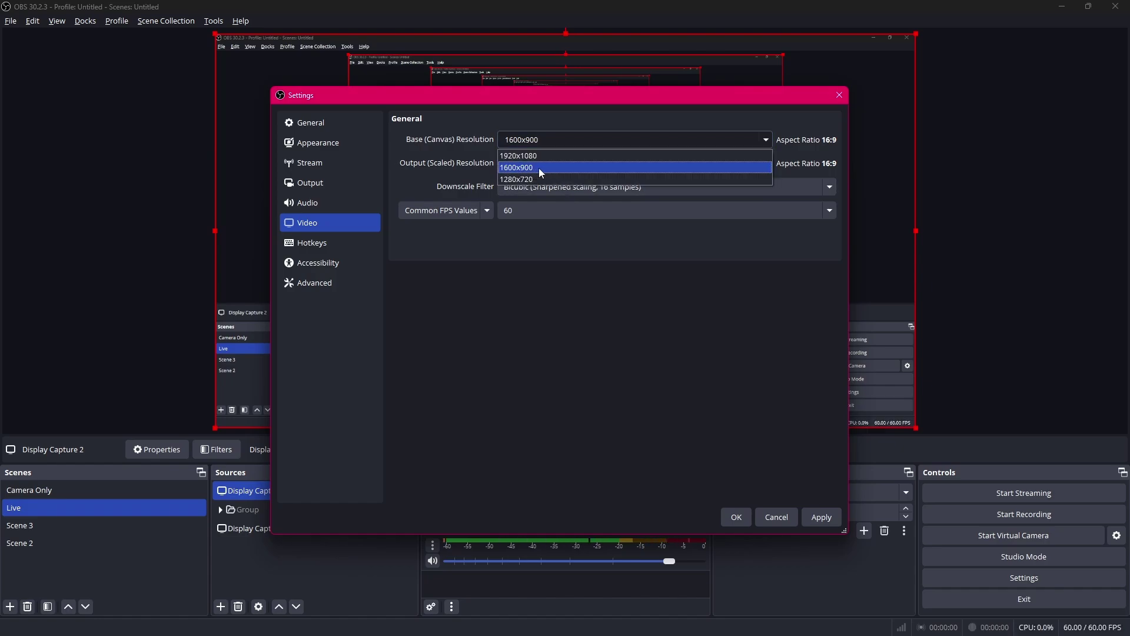
pyautogui.click(588, 247)
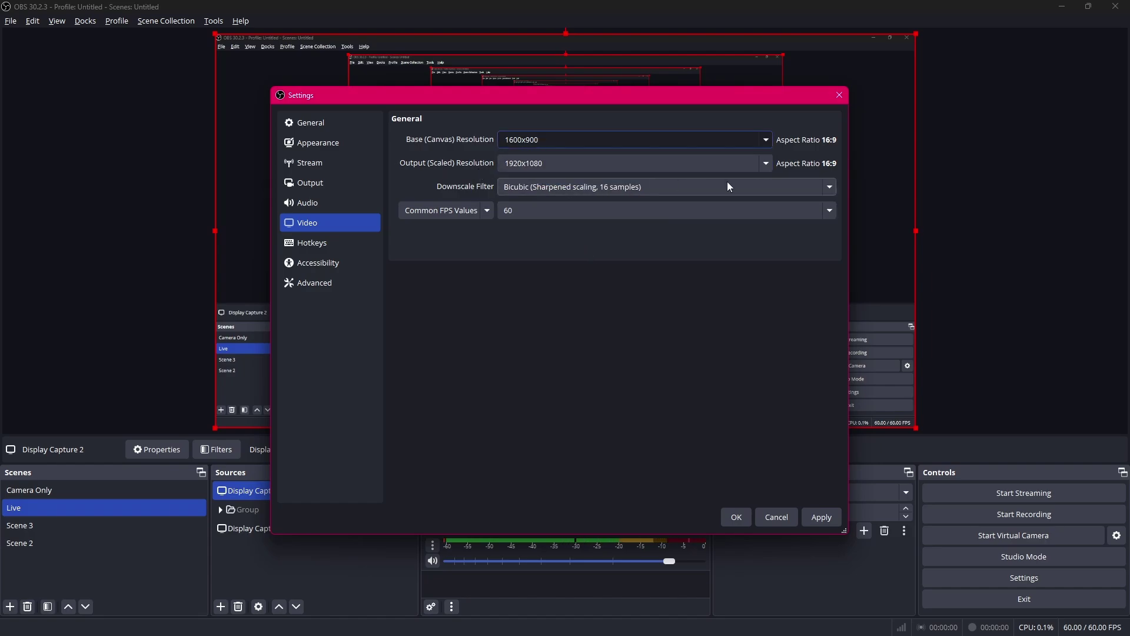
pyautogui.click(764, 167)
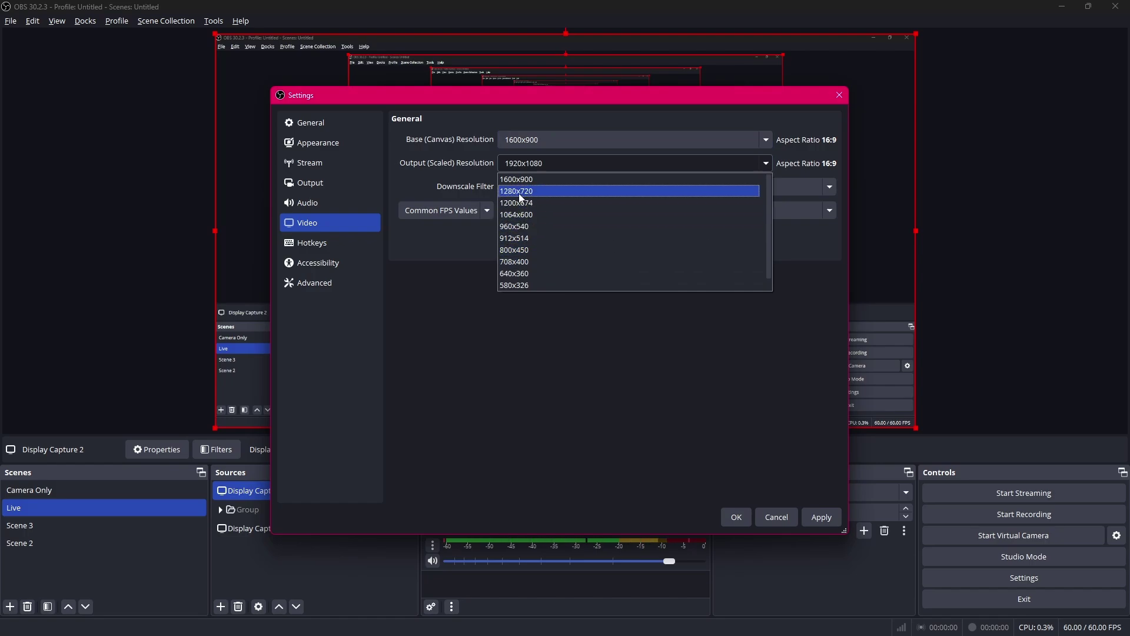
pyautogui.click(542, 163)
pyautogui.click(595, 143)
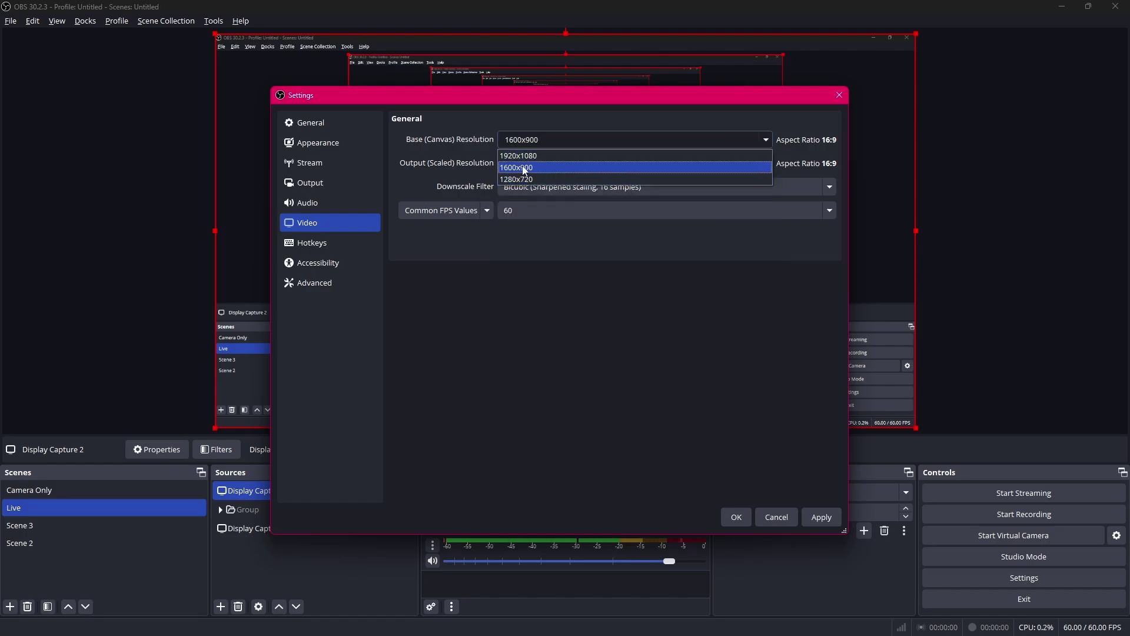
pyautogui.click(538, 155)
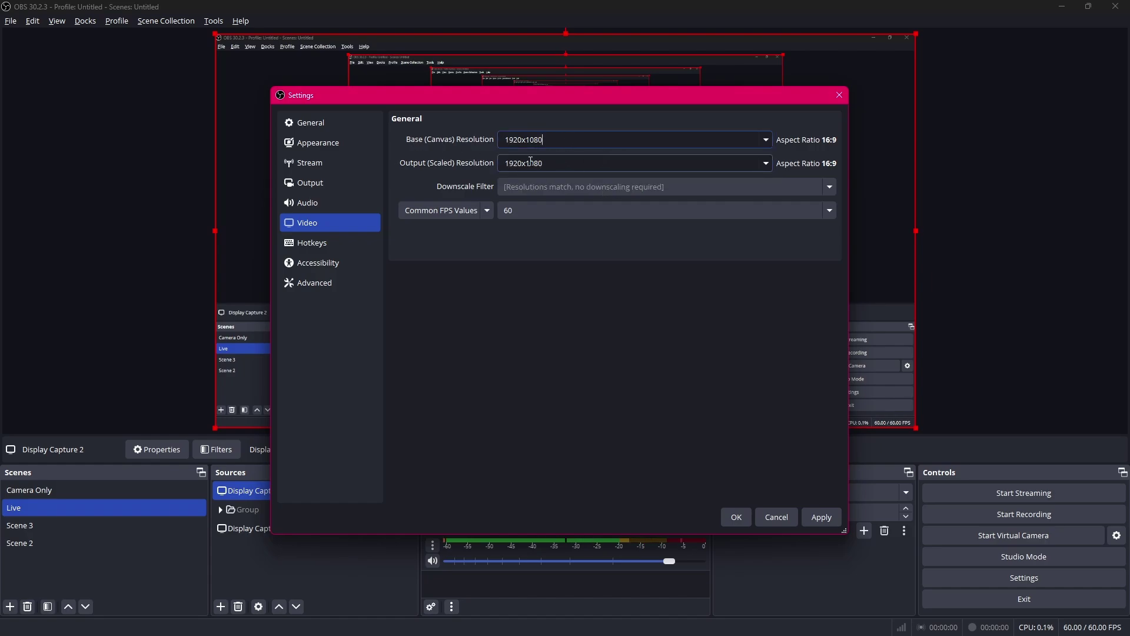
# Keep Common FPS Values at 60 after trying 30, then go to the Hotkeys page.
pyautogui.click(486, 211)
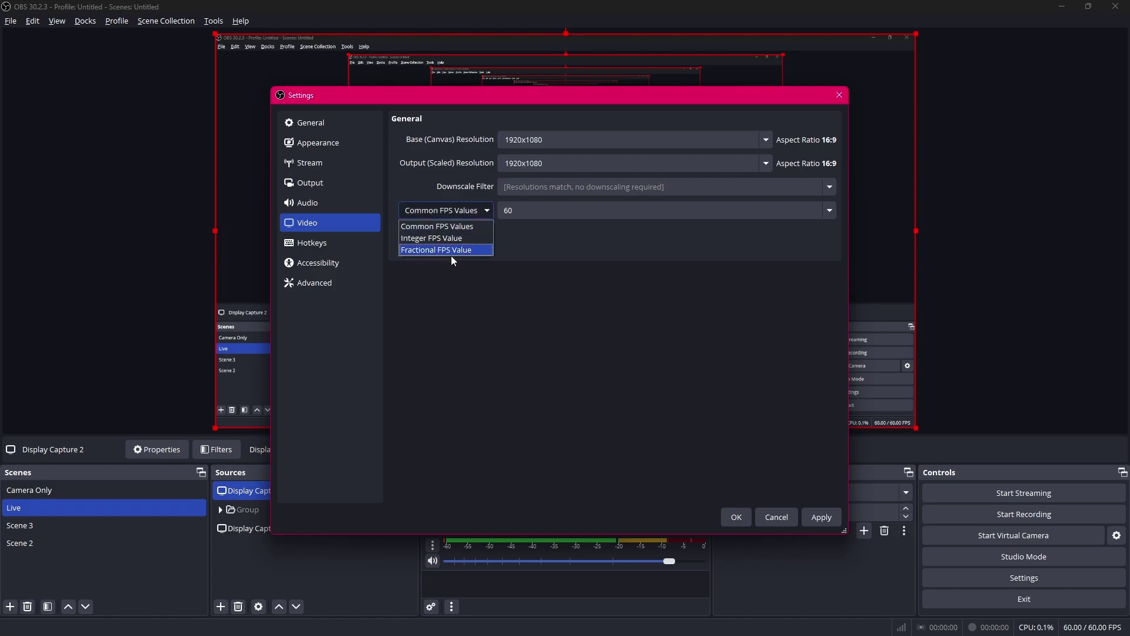
pyautogui.click(481, 227)
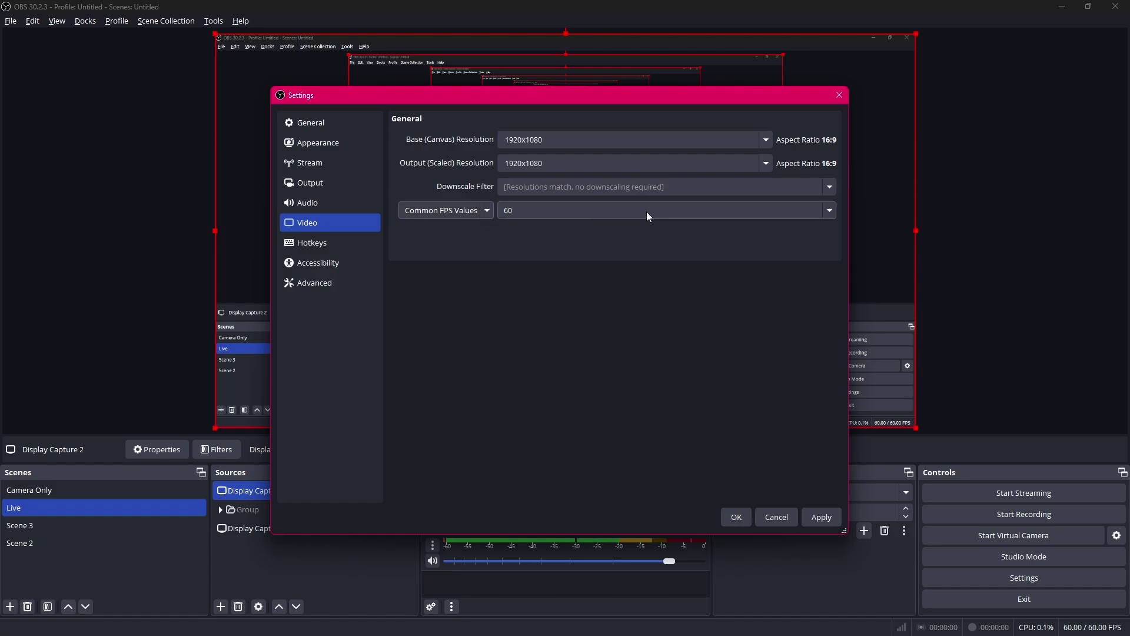
pyautogui.click(830, 210)
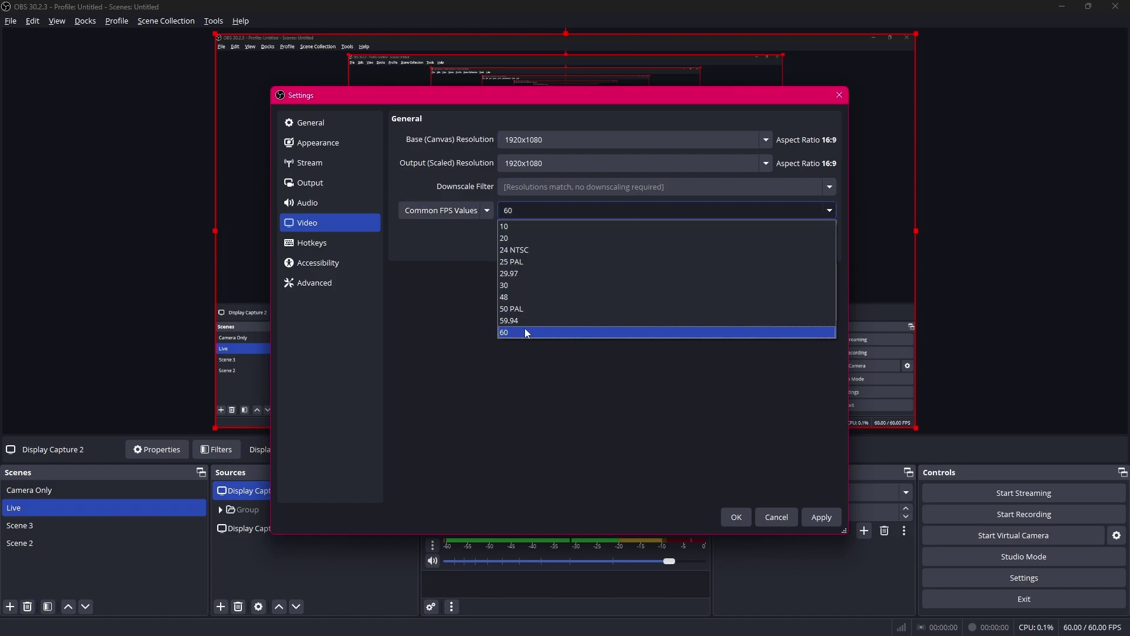
pyautogui.click(525, 331)
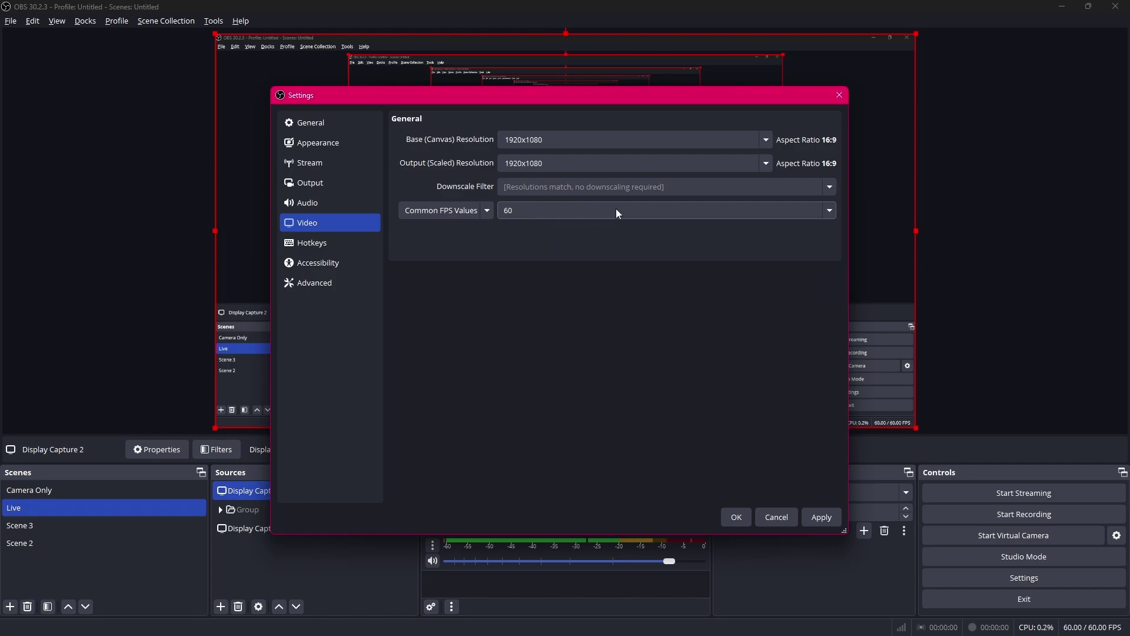
pyautogui.click(831, 214)
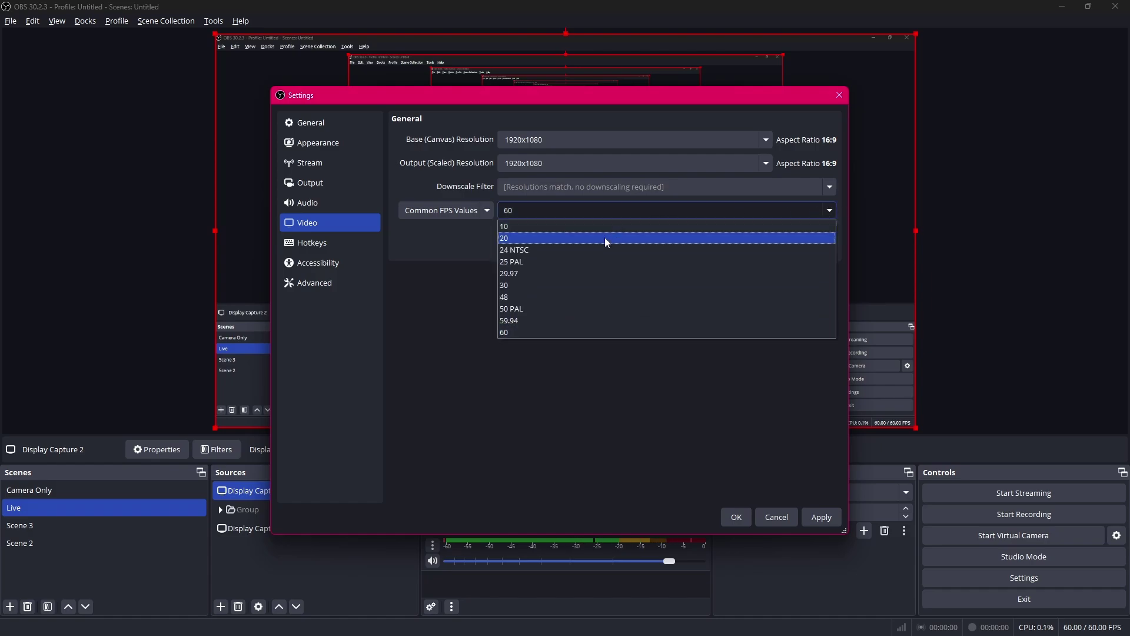
pyautogui.click(550, 281)
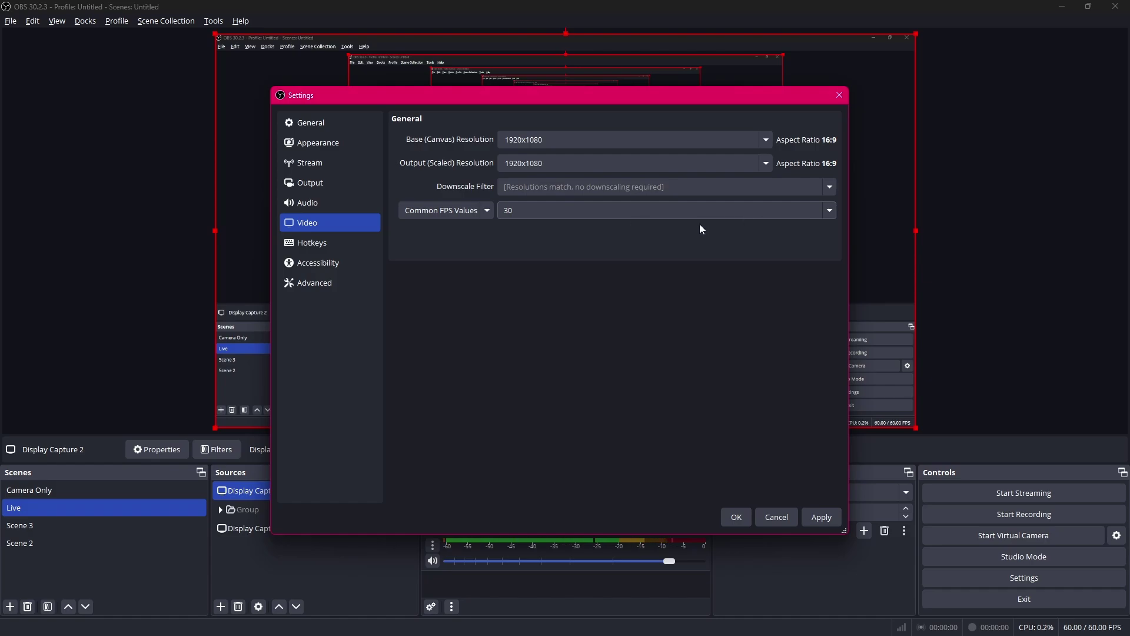
pyautogui.click(792, 215)
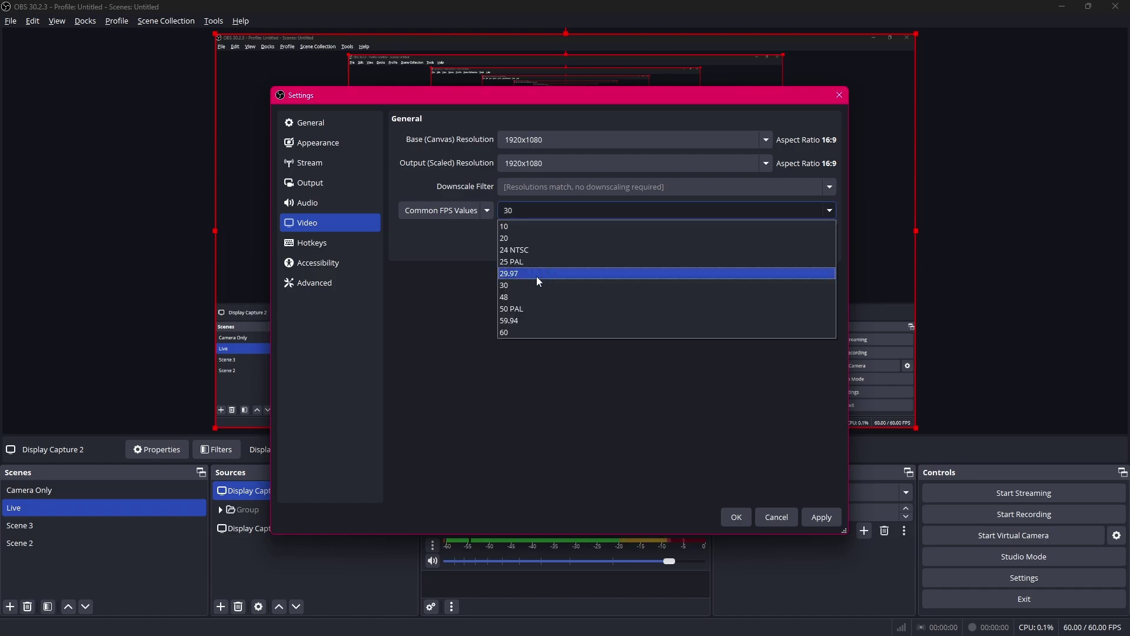
pyautogui.click(509, 337)
pyautogui.click(327, 244)
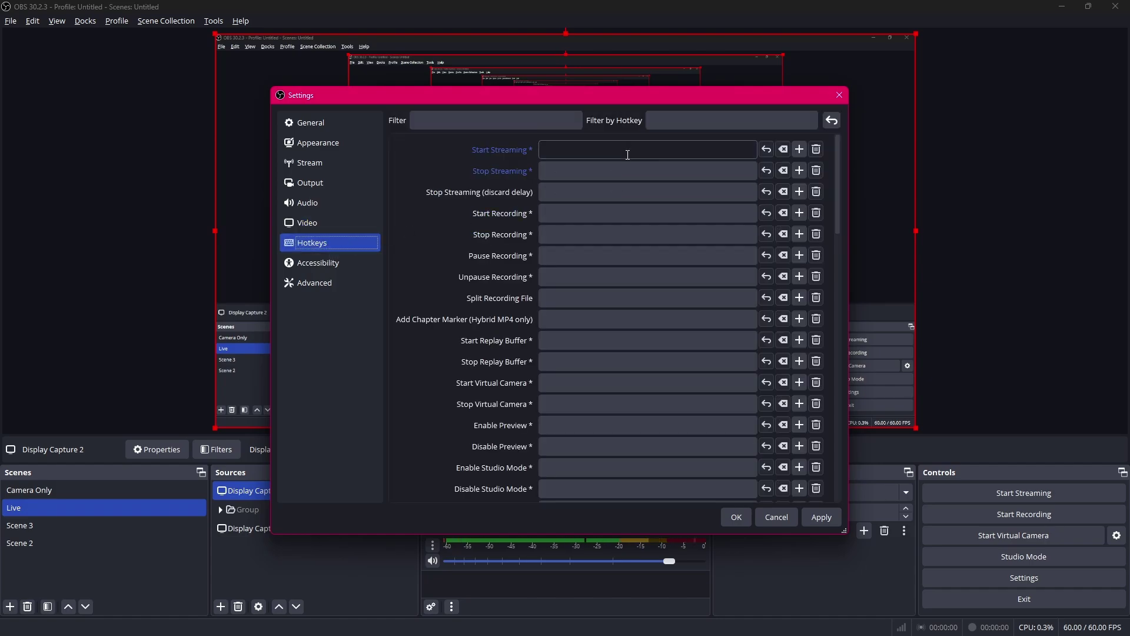
# Scroll through the hotkey list, then switch to the Accessibility settings page.
pyautogui.scroll(-8, 653, 329)
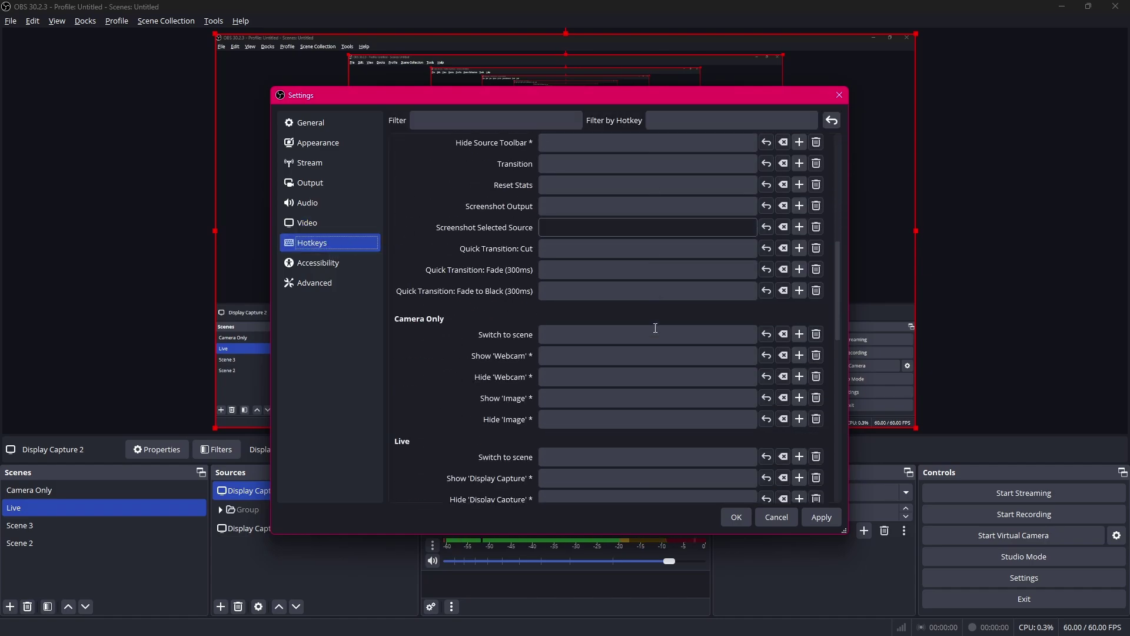
pyautogui.scroll(10, 653, 327)
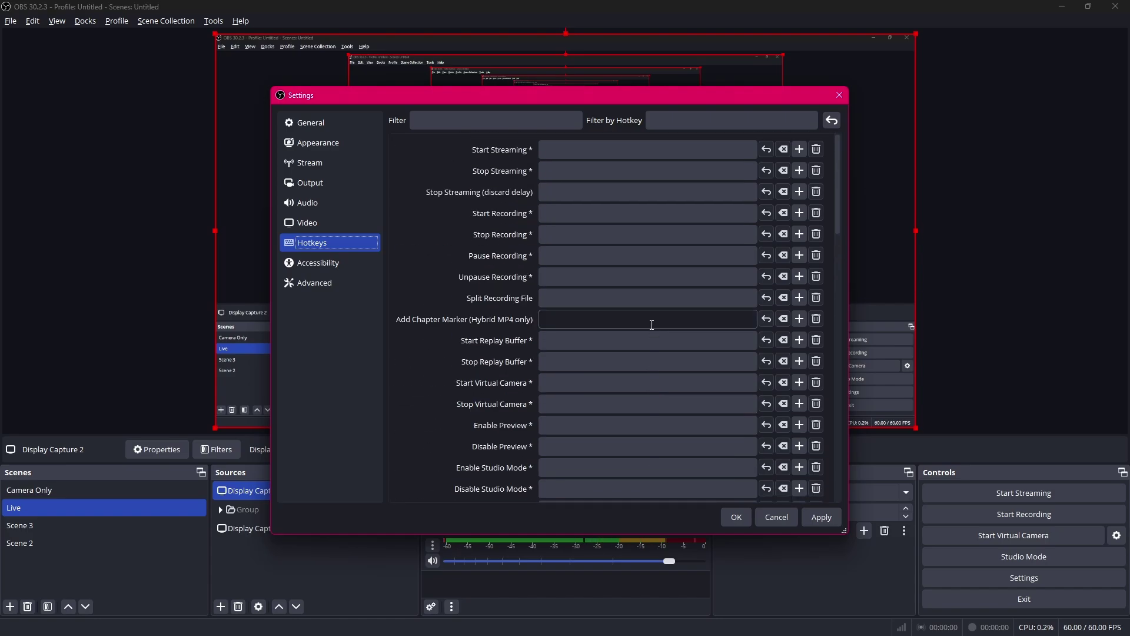
pyautogui.click(329, 263)
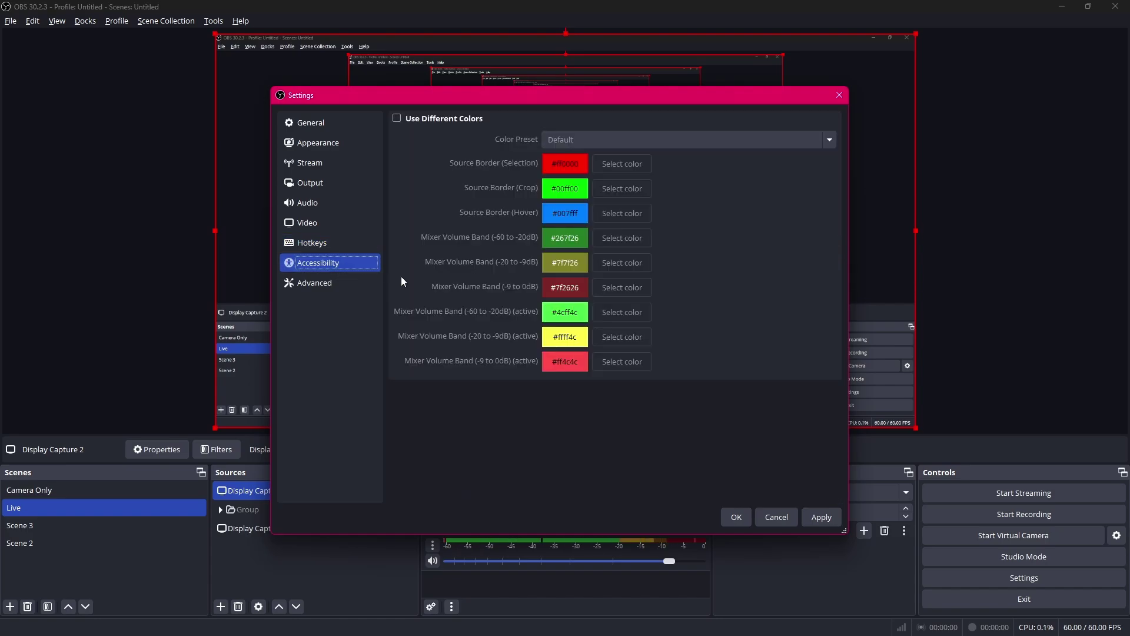
# Review the Advanced settings keeping Rec. 709 colour space, then return to the Stream page.
pyautogui.click(344, 285)
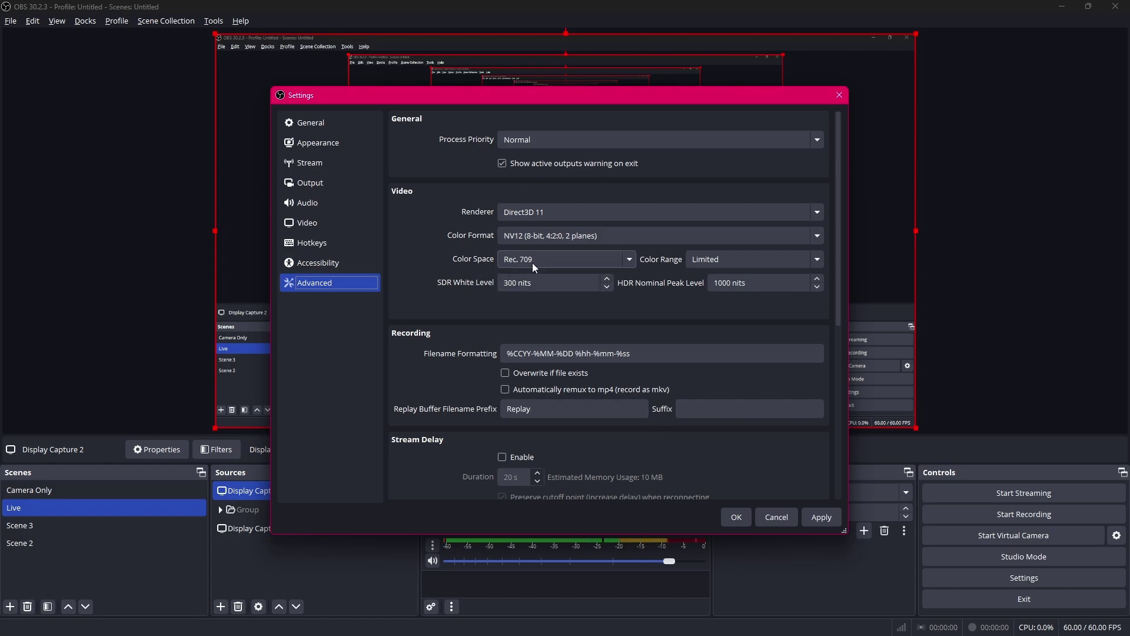
pyautogui.click(629, 259)
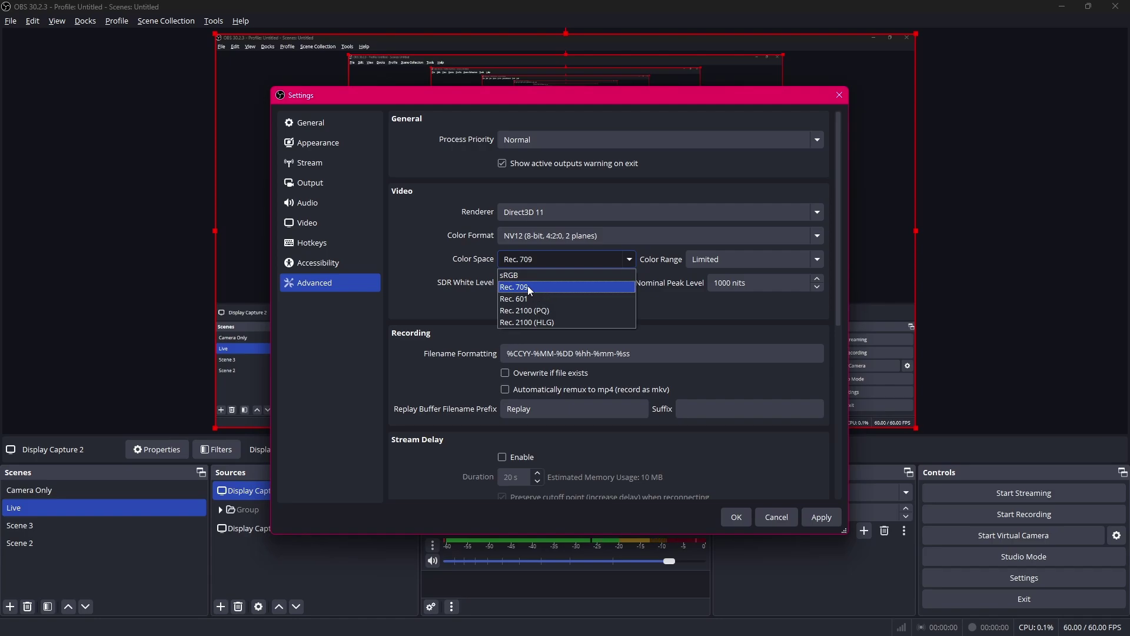
pyautogui.click(528, 286)
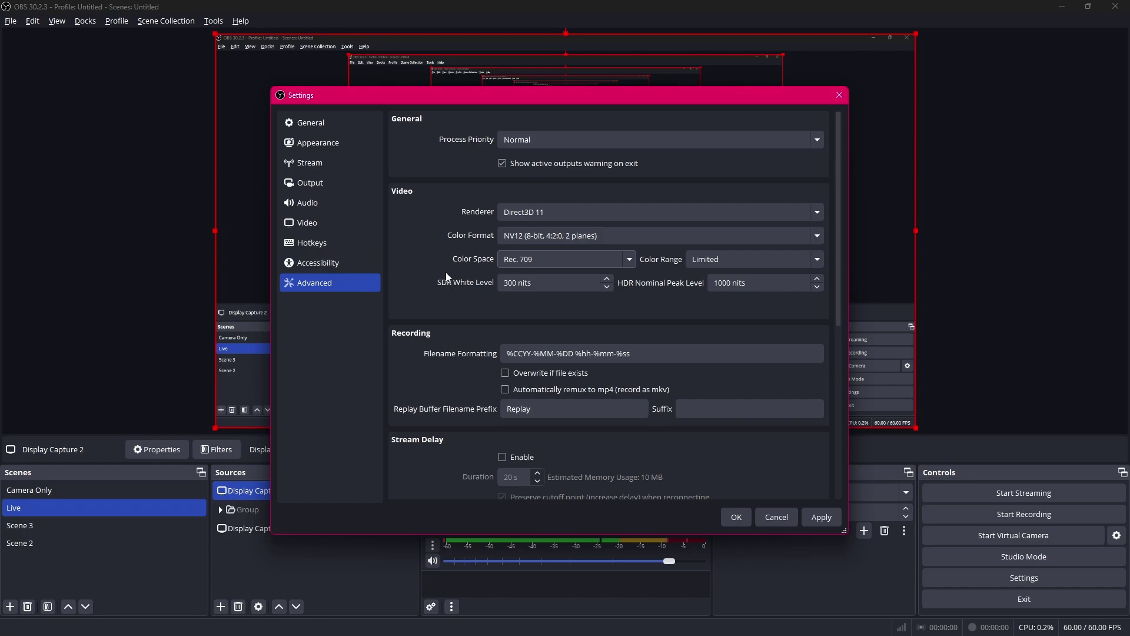
pyautogui.click(366, 169)
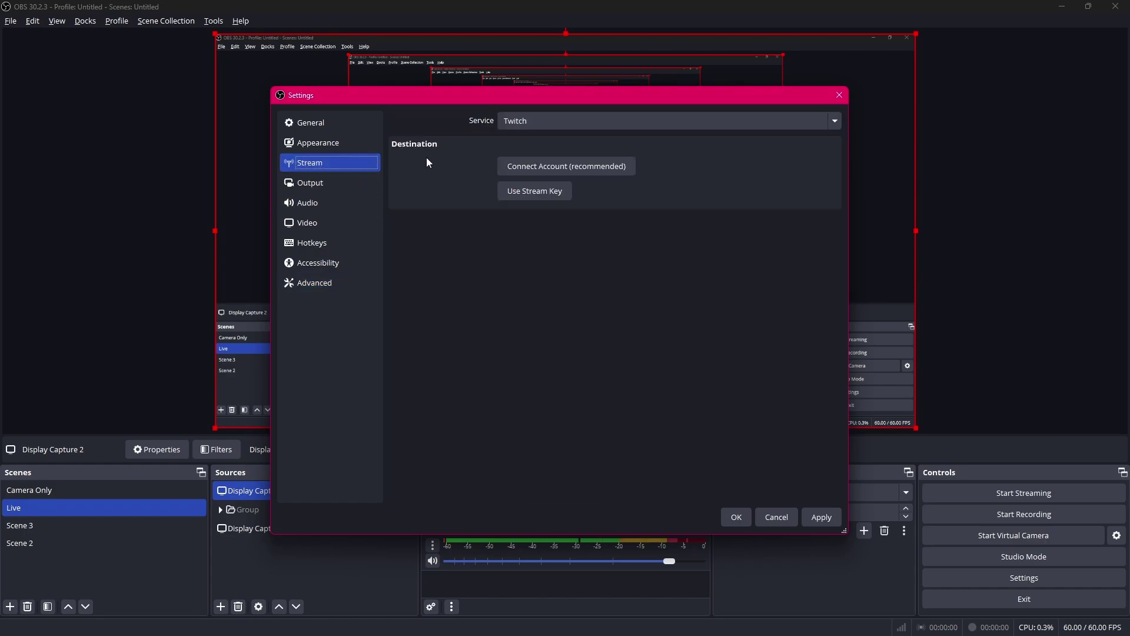
# Set the streaming service to YouTube - RTMPS and bring the Opera browser to the front.
pyautogui.click(739, 122)
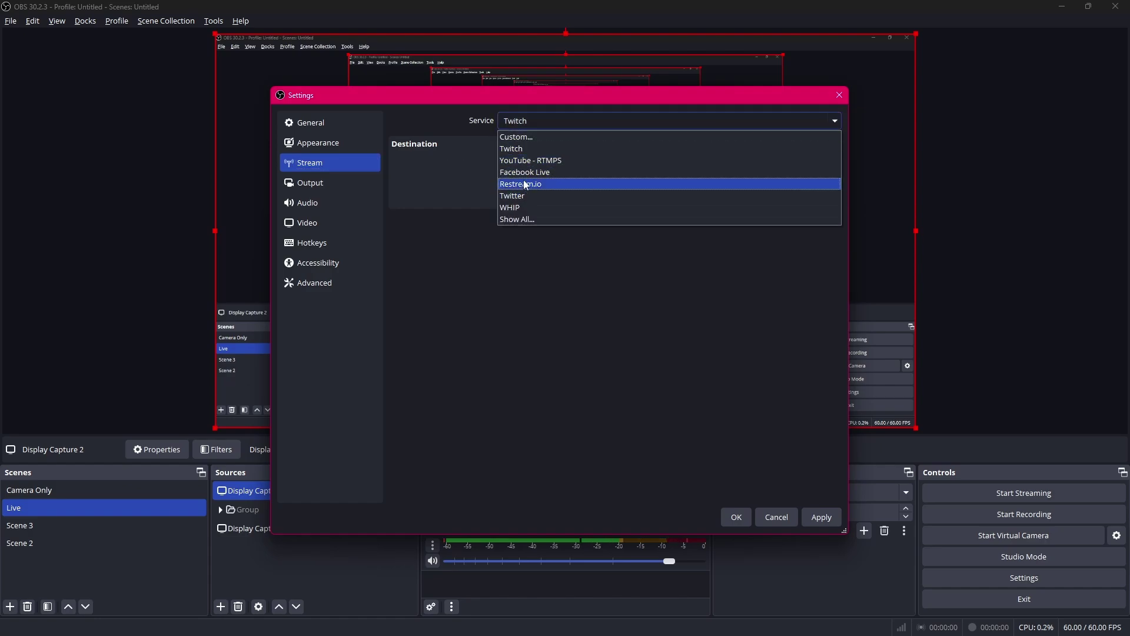
pyautogui.click(567, 162)
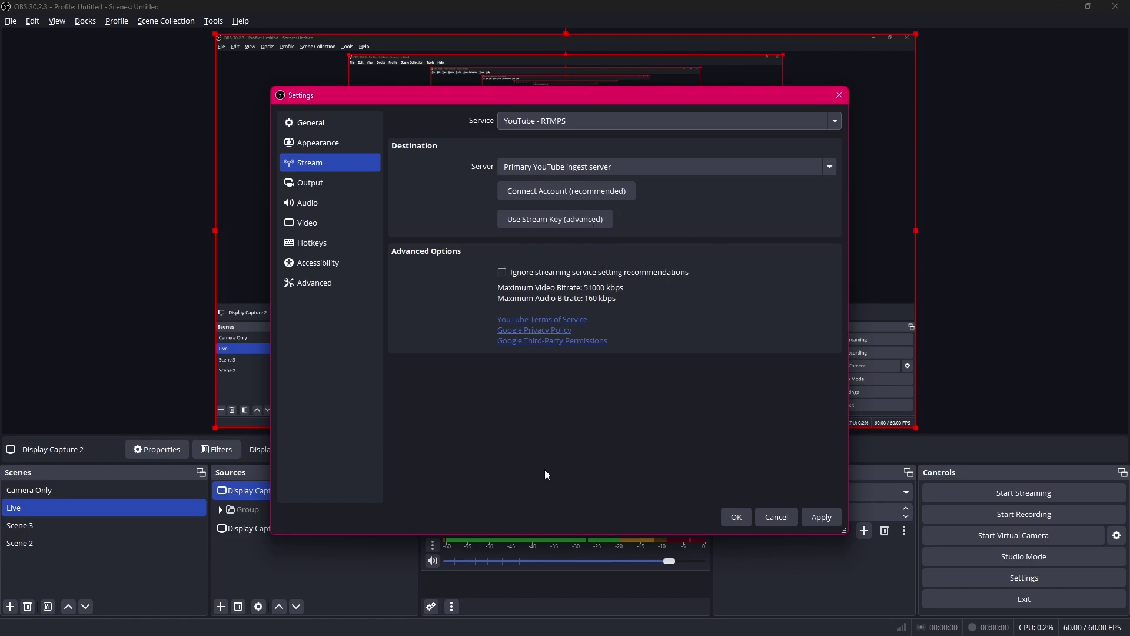
pyautogui.moveTo(438, 630)
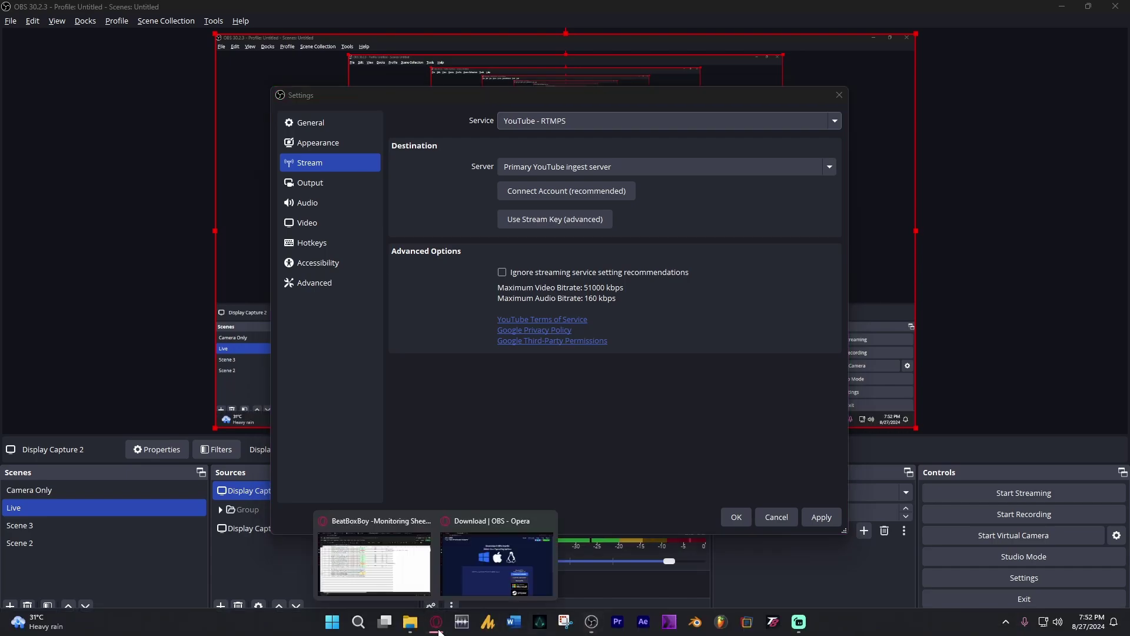
pyautogui.click(449, 565)
# Switch to the YouTube tab and go to YouTube Studio's live streaming page with the stream key.
pyautogui.click(116, 5)
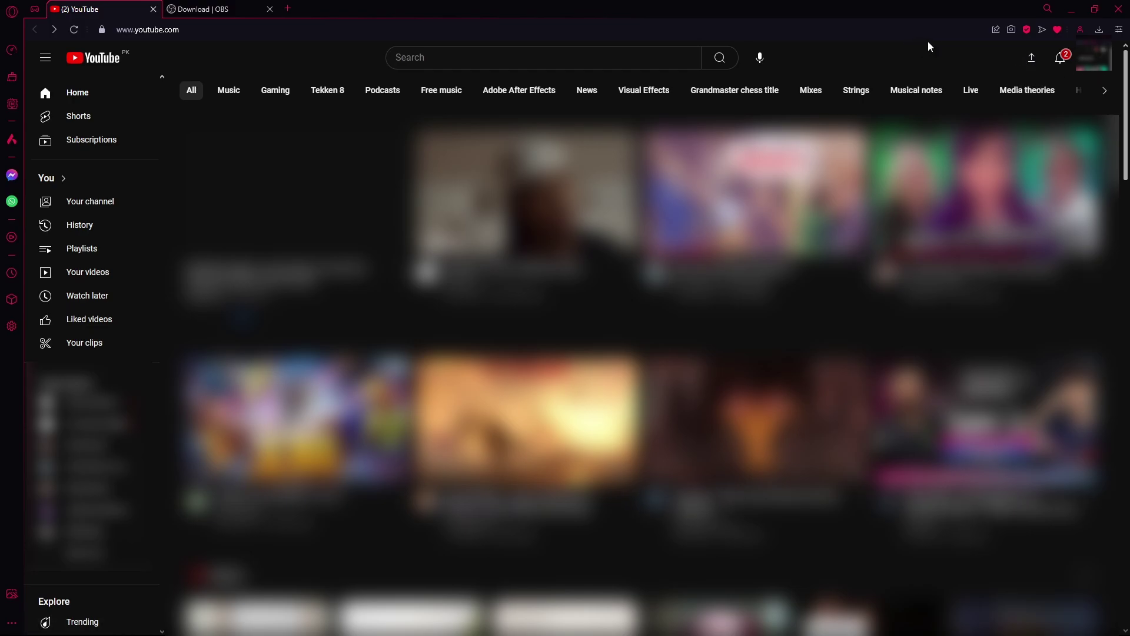
pyautogui.click(1031, 59)
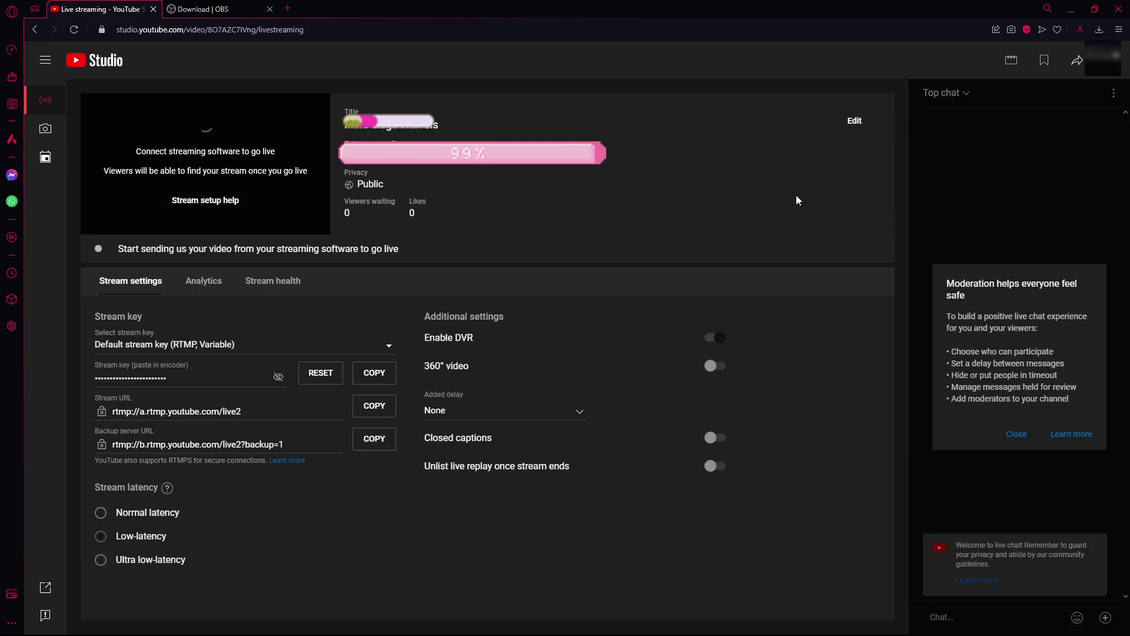
# Edit the Test Stream's details and keep its visibility set to Private.
pyautogui.click(854, 121)
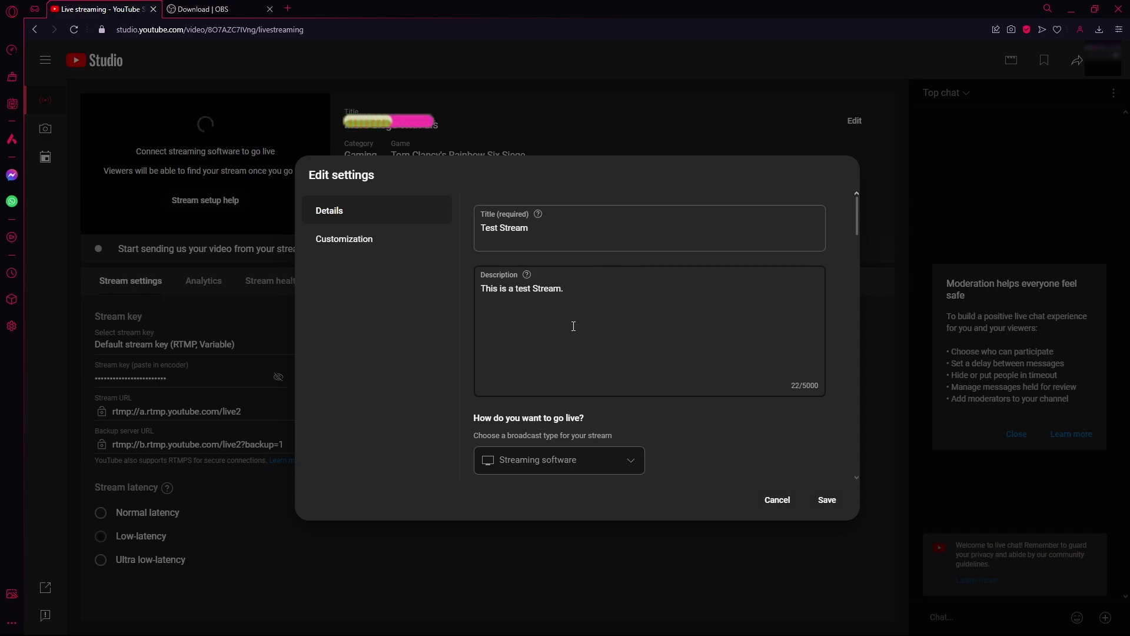
pyautogui.scroll(-5, 615, 351)
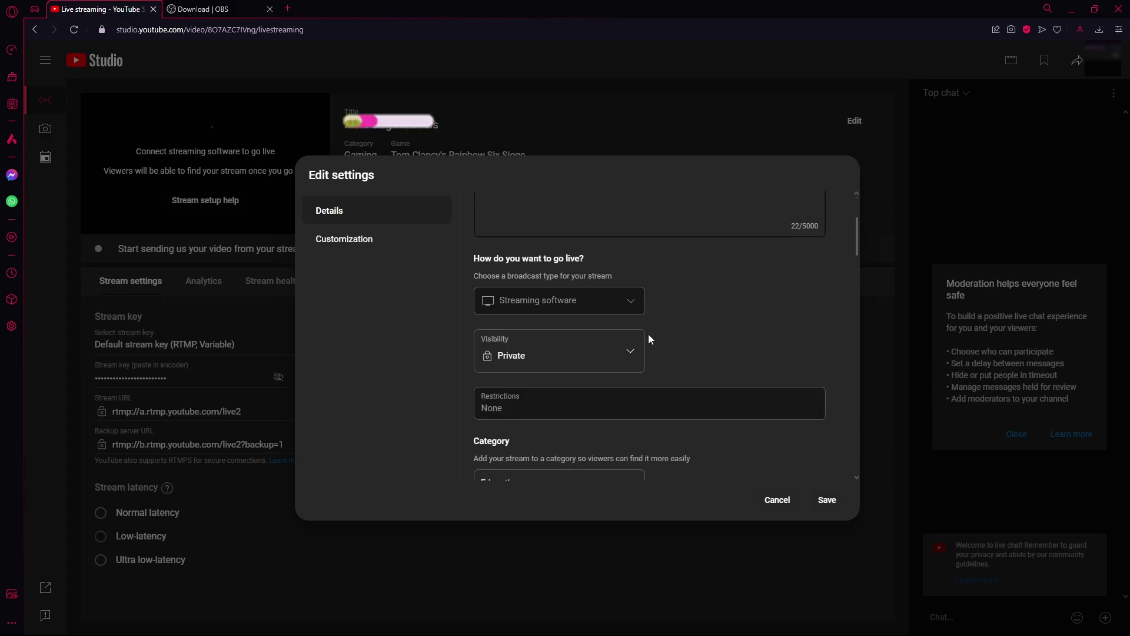
pyautogui.scroll(1, 643, 304)
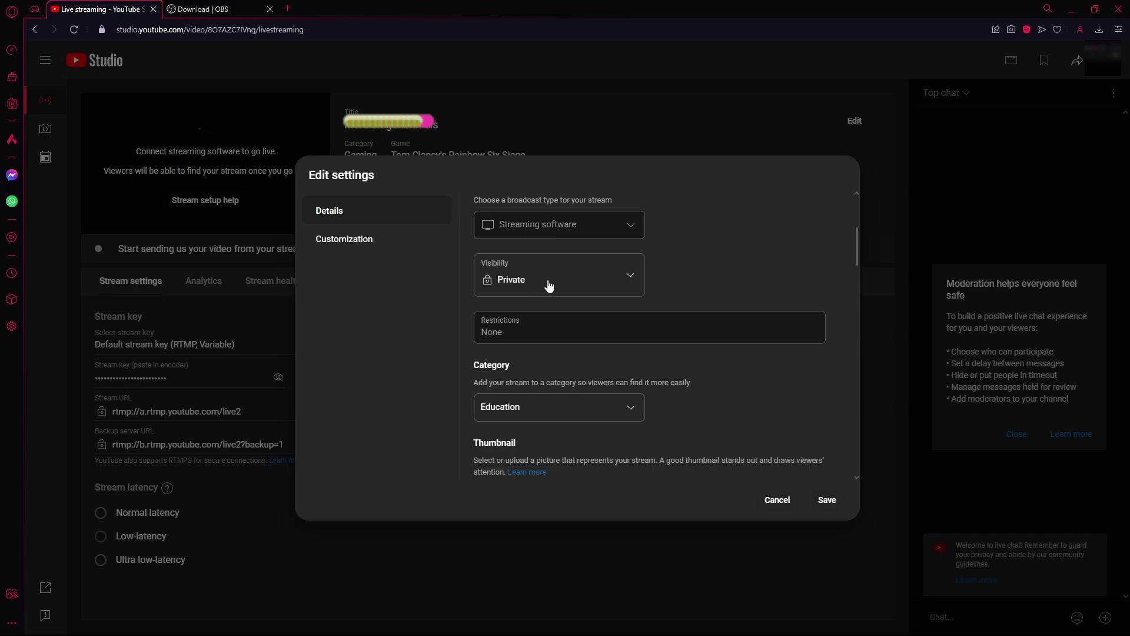
pyautogui.click(621, 279)
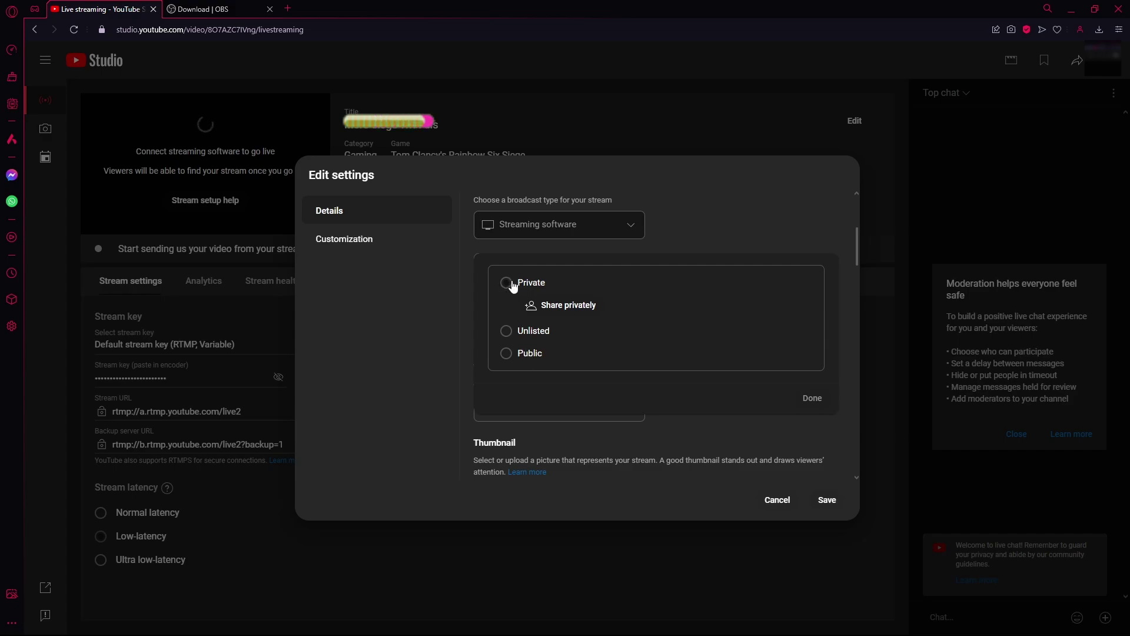
pyautogui.click(759, 415)
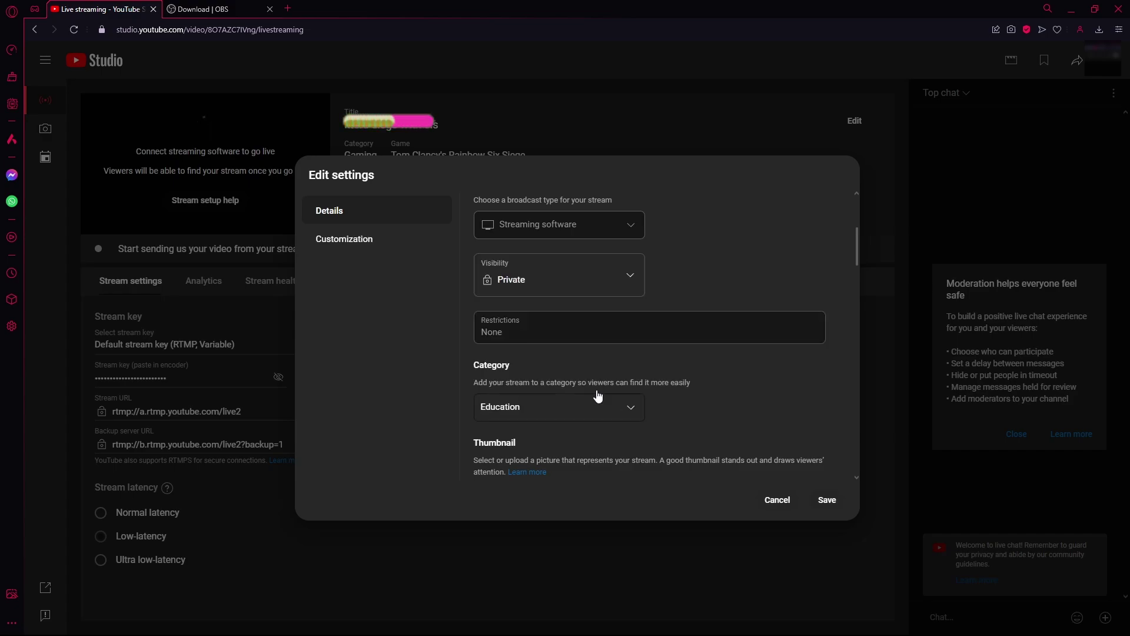
# Set the stream category to Education after briefly choosing Gaming.
pyautogui.scroll(-3, 517, 282)
pyautogui.click(556, 302)
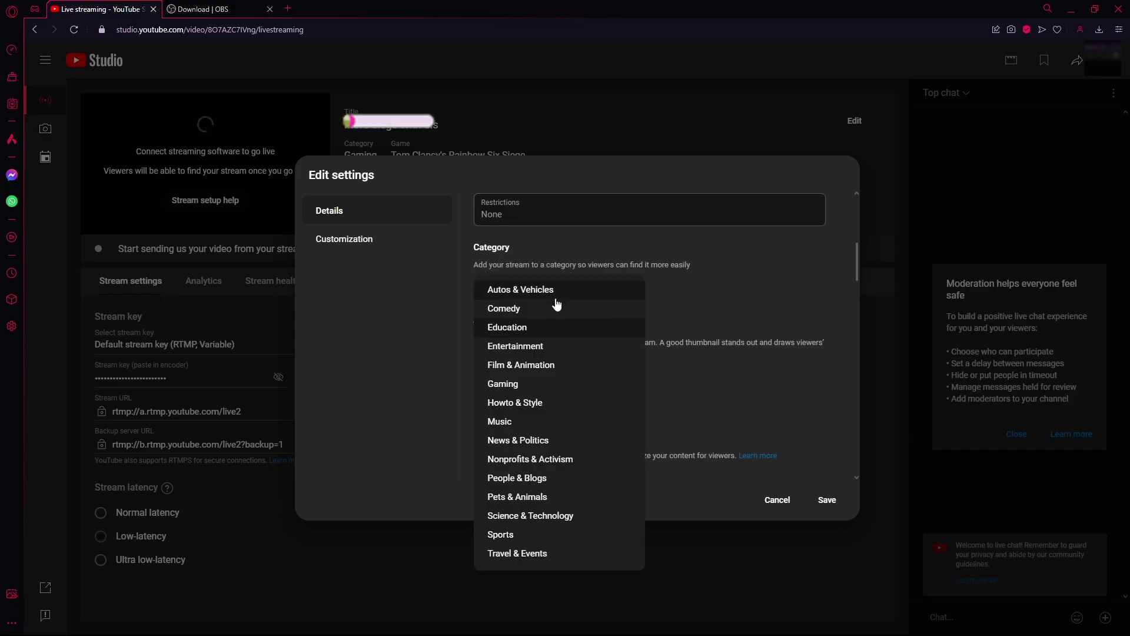
pyautogui.click(517, 385)
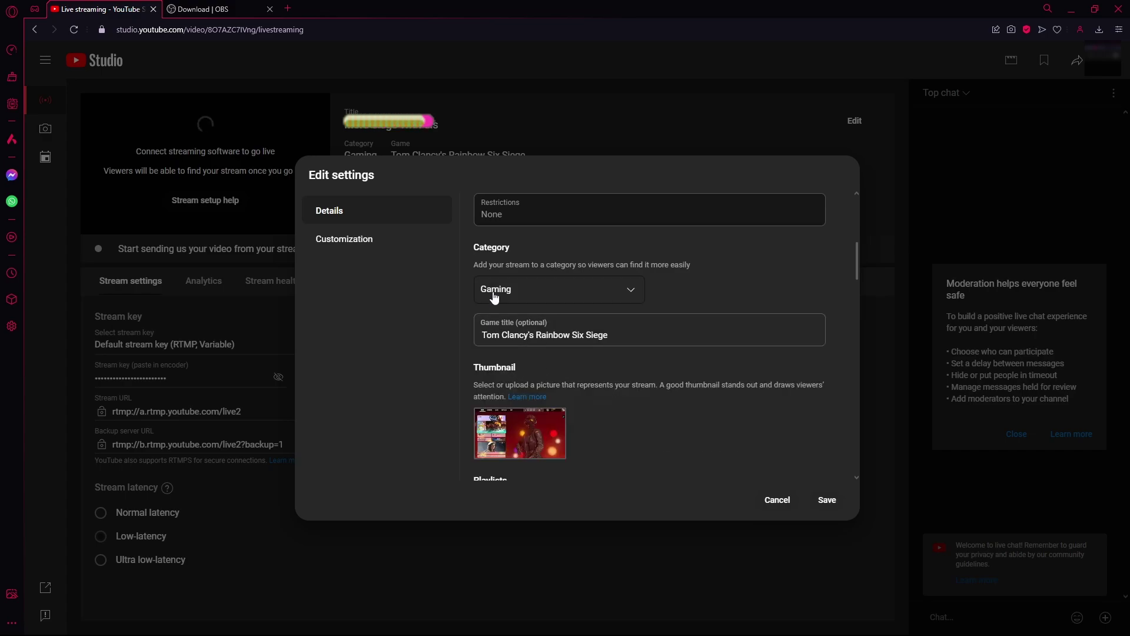
pyautogui.tripleClick(642, 336)
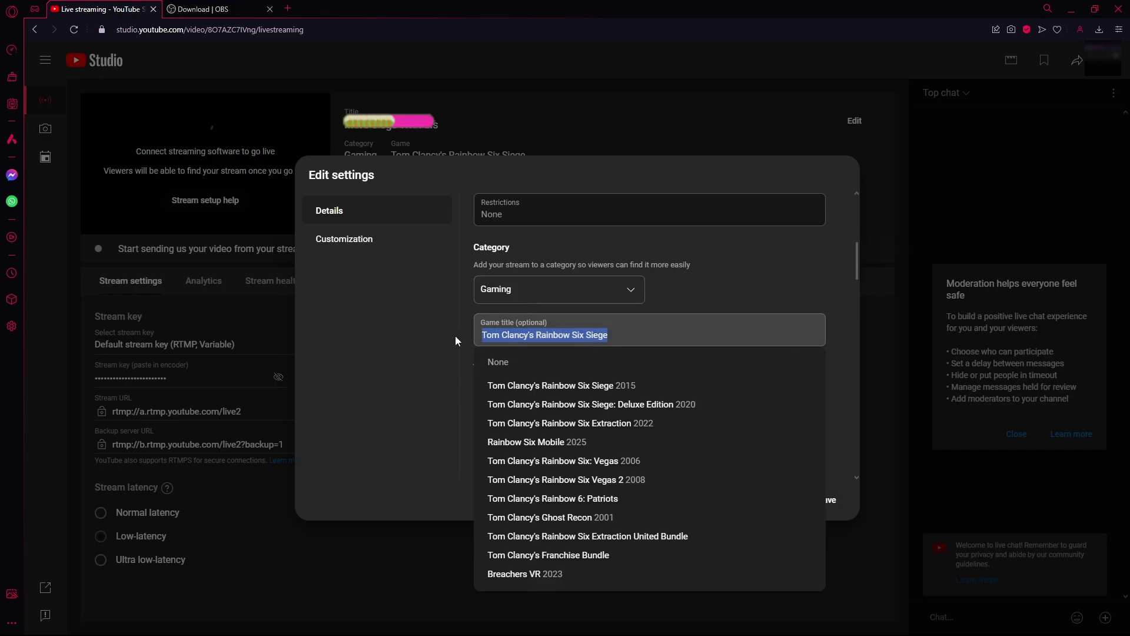
pyautogui.click(559, 289)
pyautogui.click(533, 328)
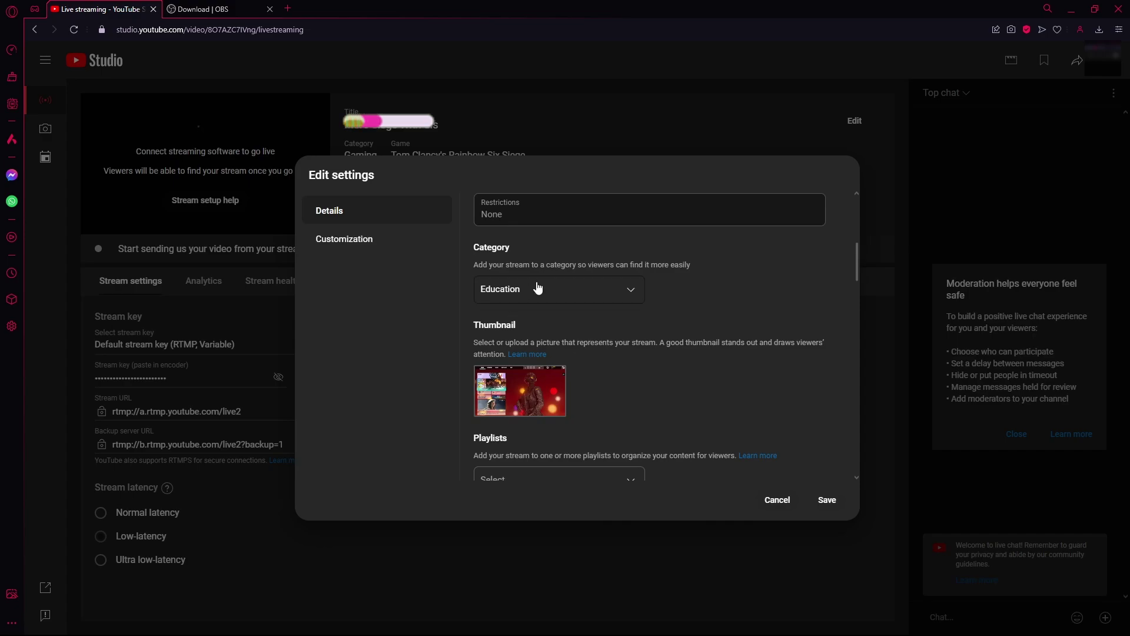
# Open the thumbnail's options menu and dismiss it, leaving the thumbnail unchanged.
pyautogui.scroll(-1, 583, 291)
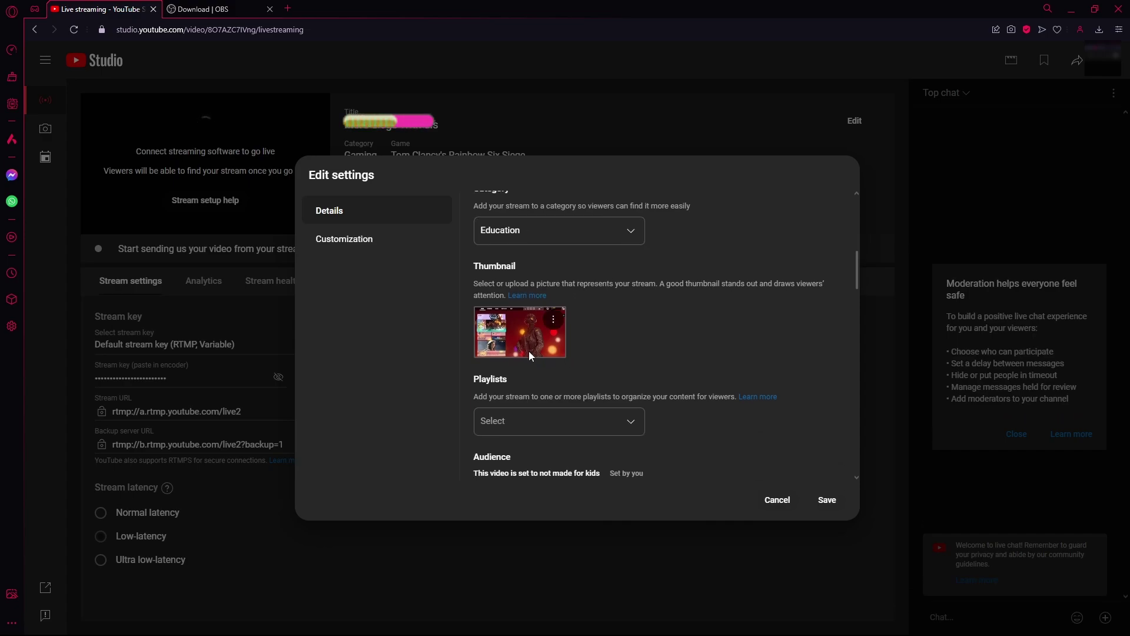
pyautogui.click(552, 320)
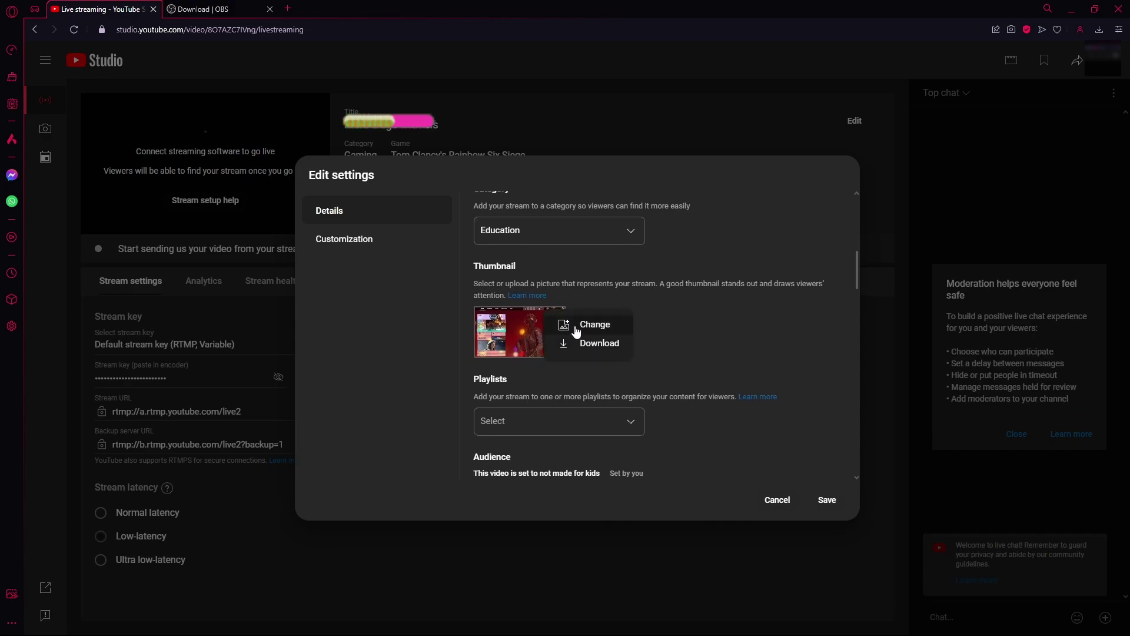
pyautogui.click(655, 326)
pyautogui.scroll(-1, 647, 328)
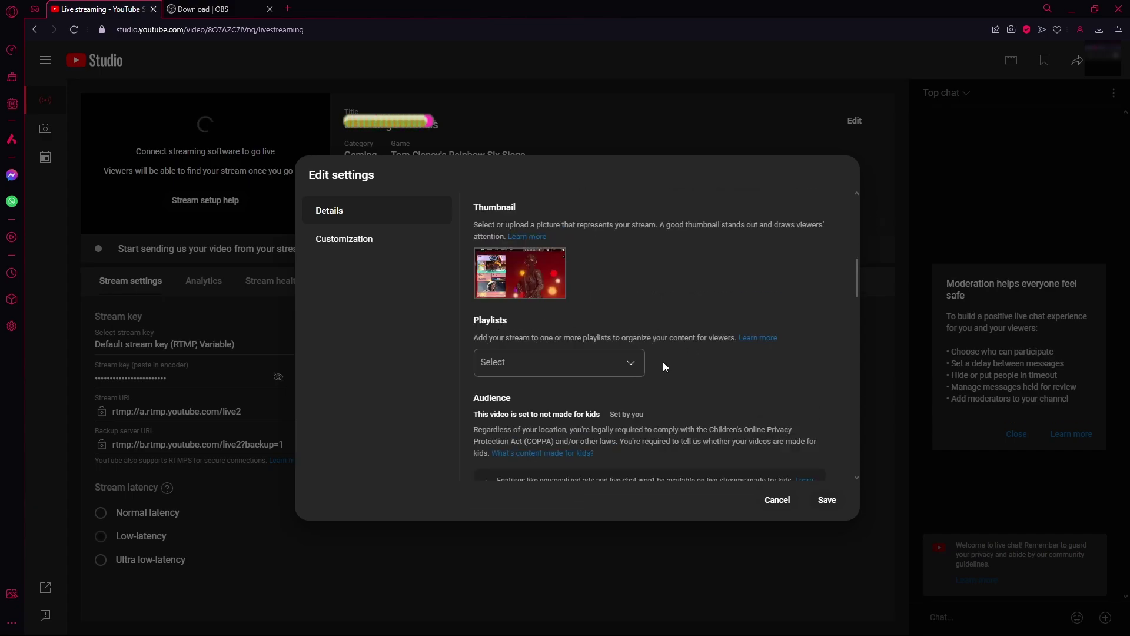
# Scroll the Details tab and expand then collapse the Age restriction options.
pyautogui.scroll(-4, 670, 352)
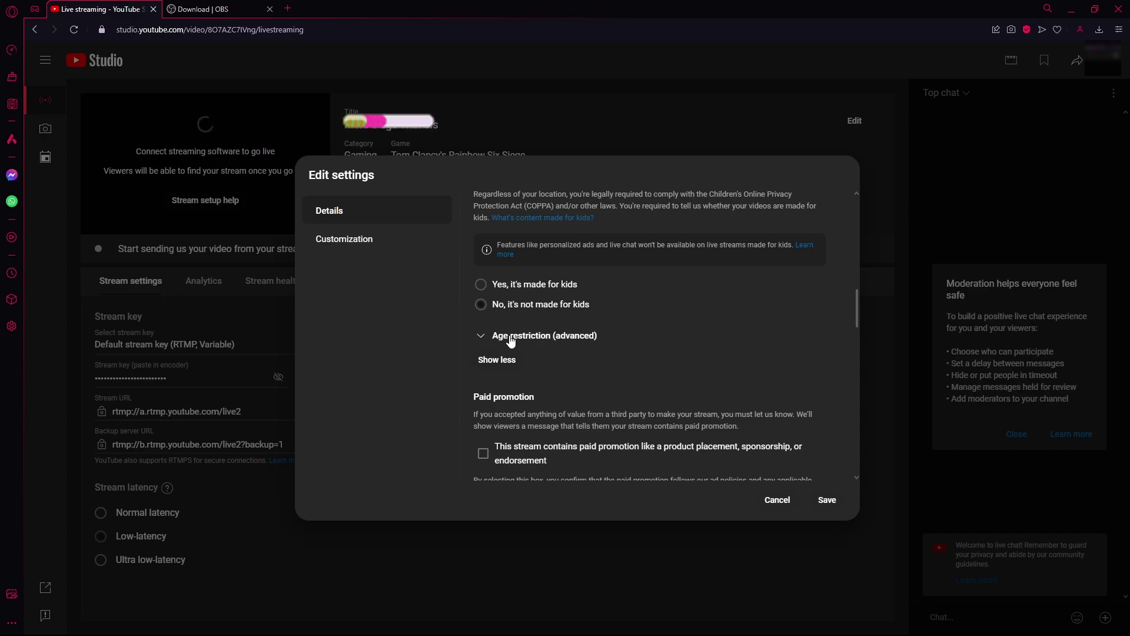
pyautogui.scroll(-1, 495, 338)
pyautogui.click(490, 279)
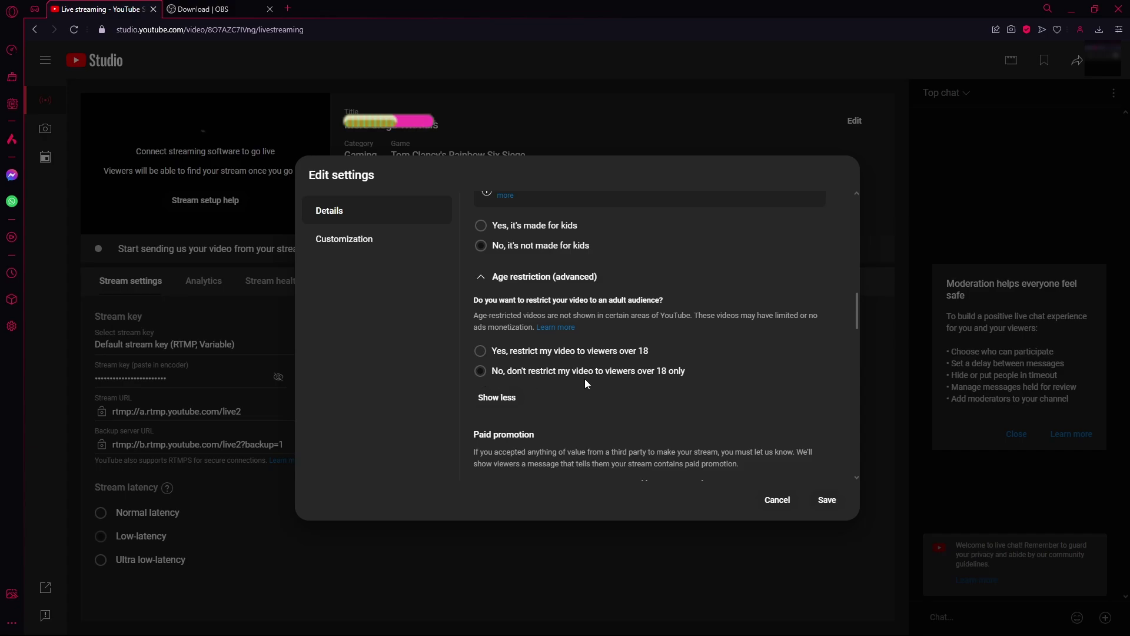
pyautogui.click(483, 277)
pyautogui.scroll(-4, 627, 319)
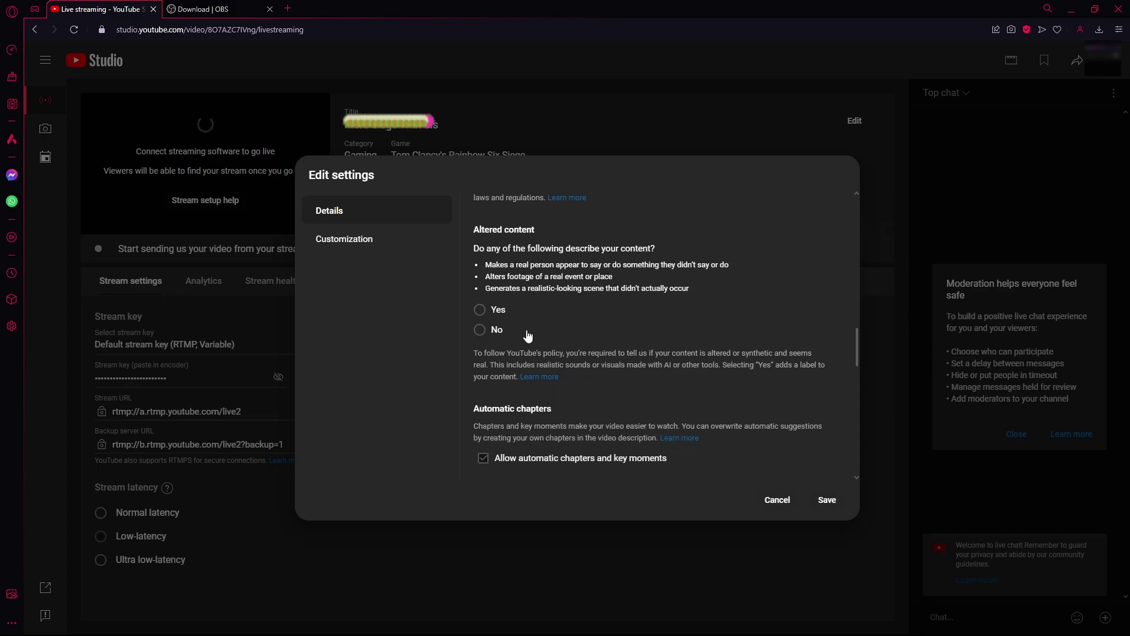
pyautogui.scroll(-8, 536, 354)
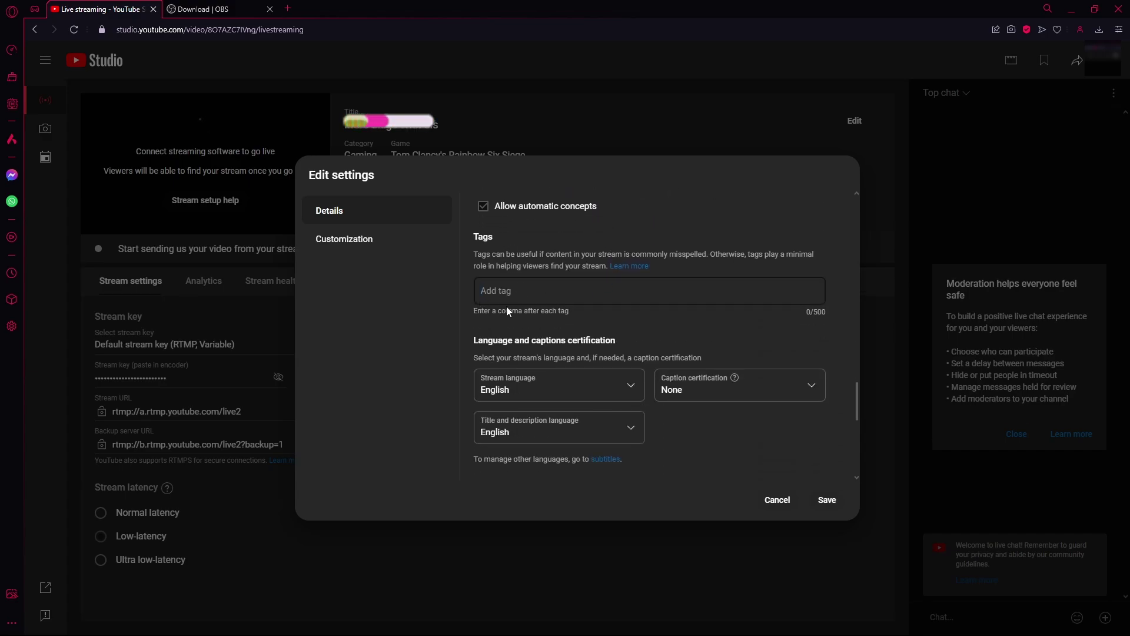
pyautogui.scroll(12, 572, 312)
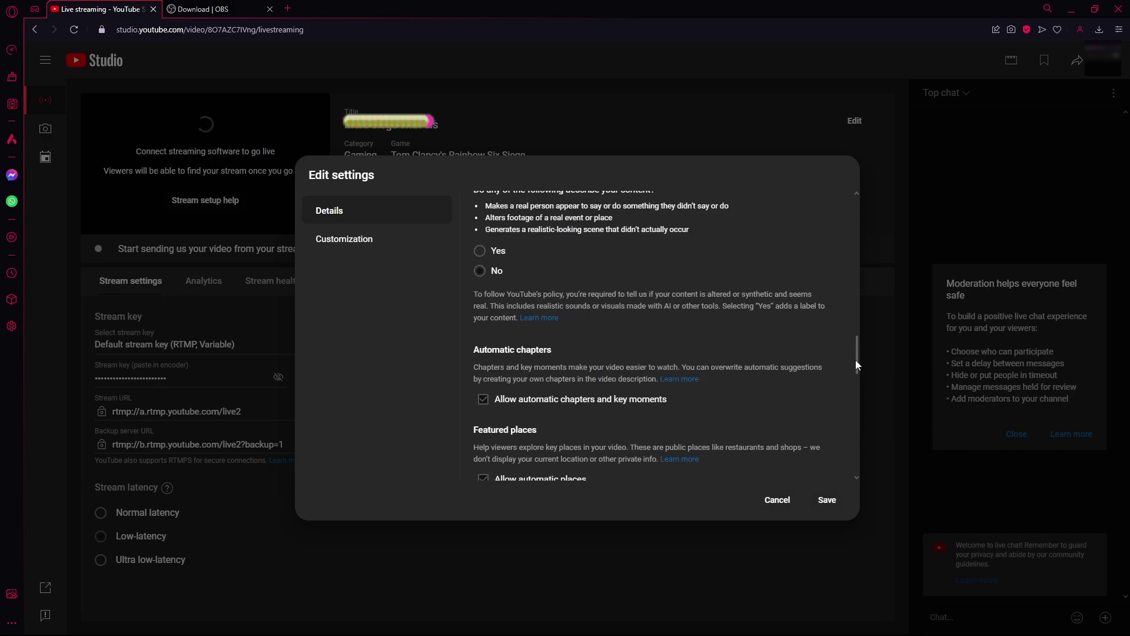
# Copy the title text and add 'Test Stream' as a tag.
pyautogui.moveTo(563, 248); pyautogui.dragTo(424, 240)
pyautogui.hotkey('ctrl', 'c')
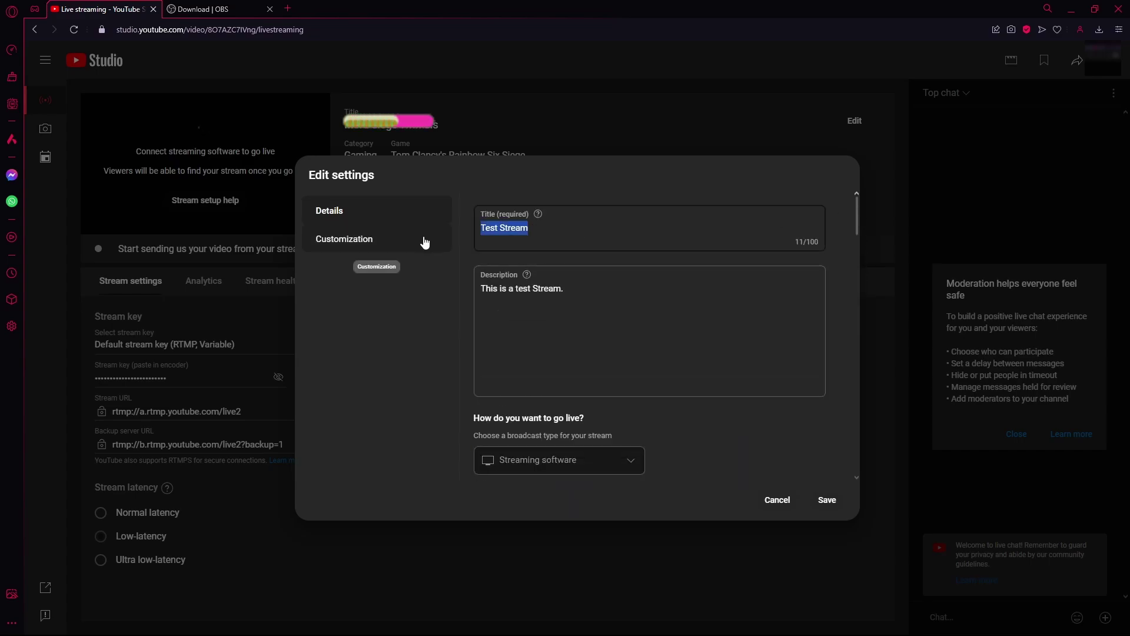
pyautogui.scroll(-12, 571, 339)
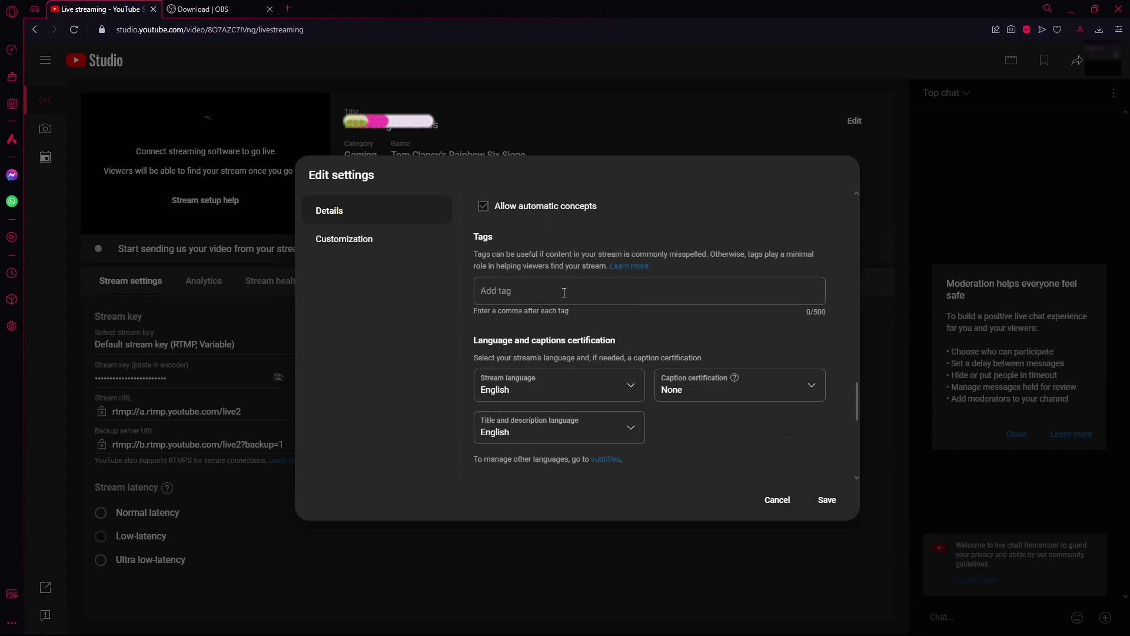
pyautogui.click(531, 283)
pyautogui.hotkey('ctrl', 'v')
pyautogui.press('Return')
# Turn comments off and keep them sorted by Newest.
pyautogui.scroll(-6, 598, 324)
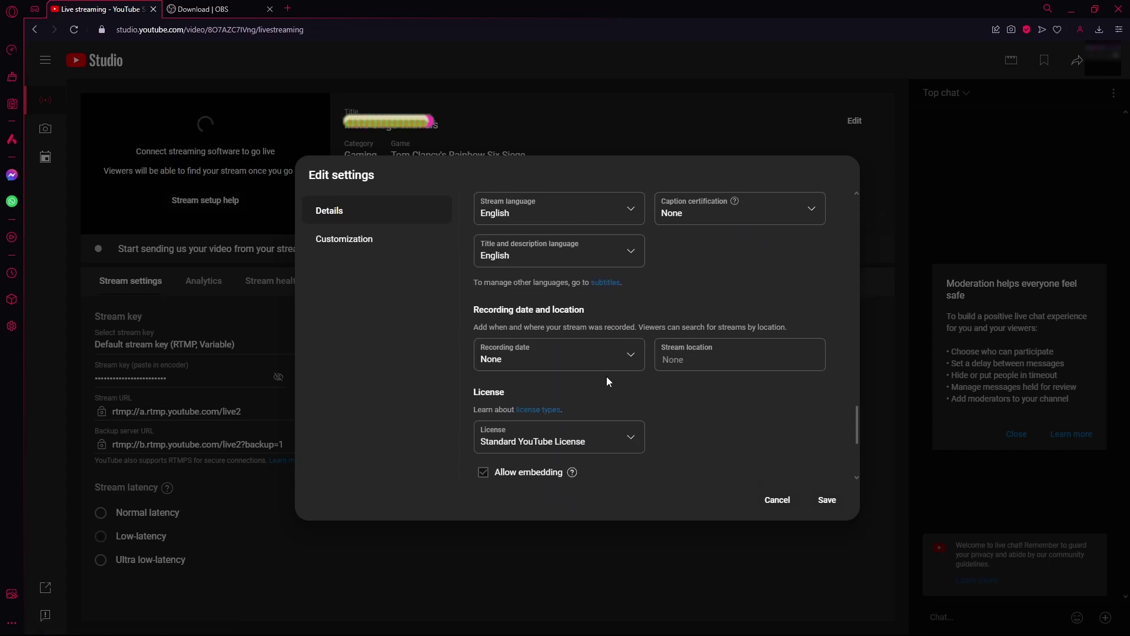
pyautogui.scroll(-2, 589, 353)
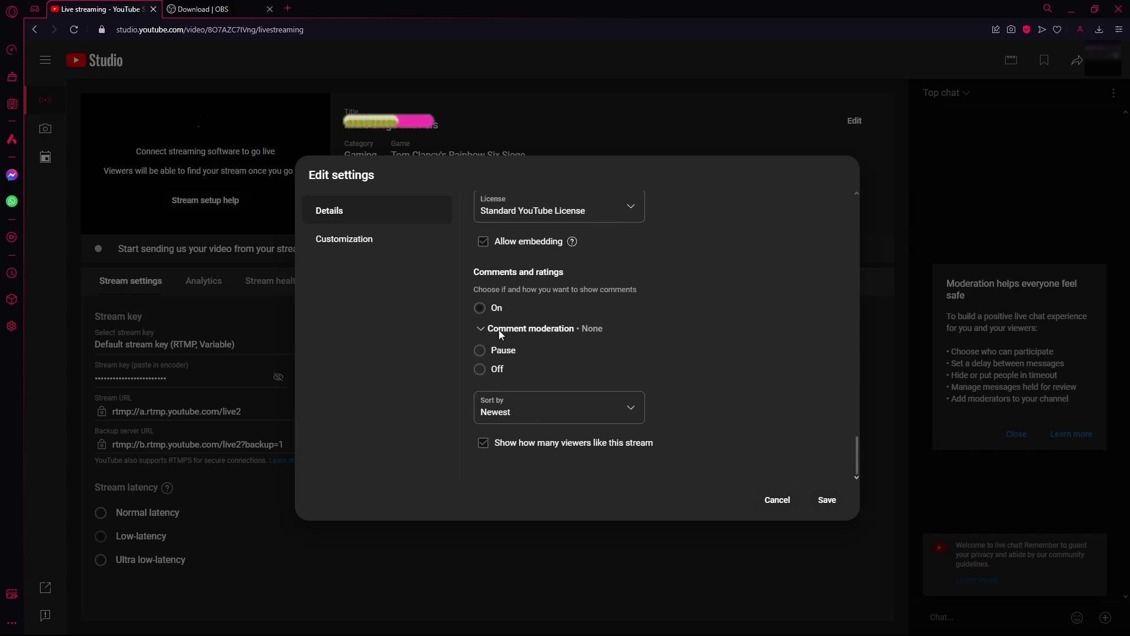
pyautogui.click(480, 370)
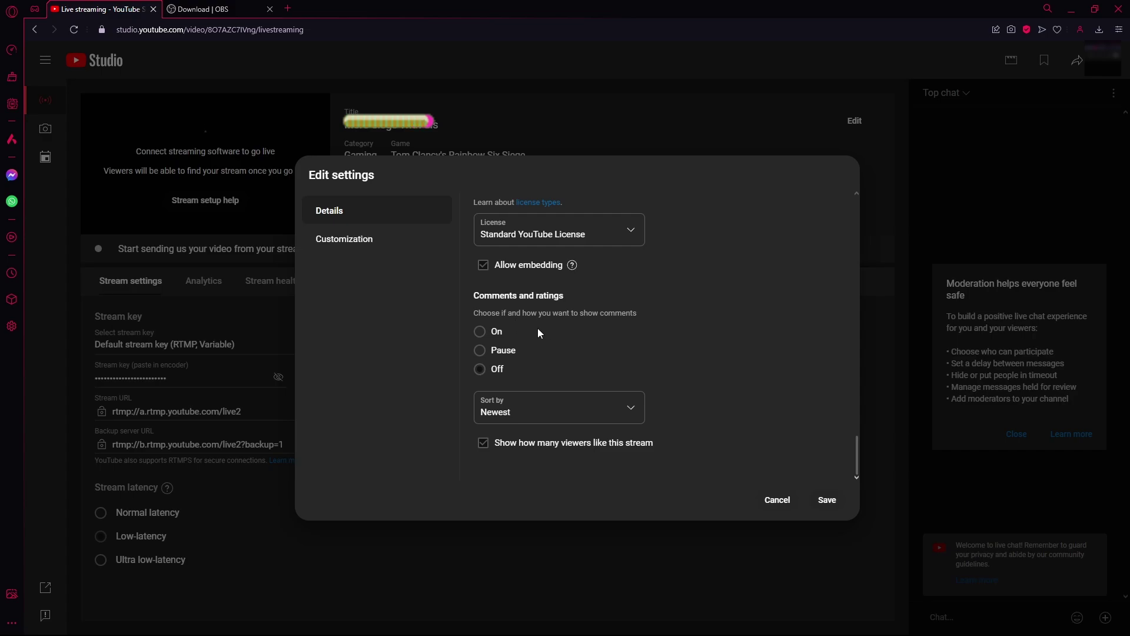
pyautogui.click(563, 414)
pyautogui.click(513, 427)
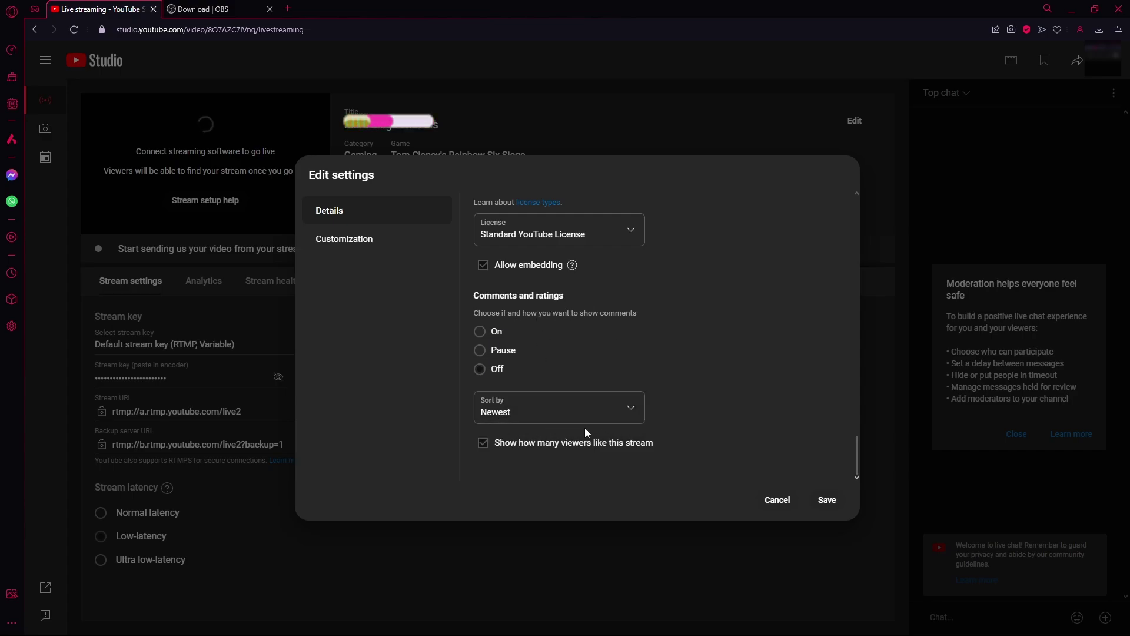
# Review the live chat customization options and save Test Stream as Education, Private.
pyautogui.click(361, 239)
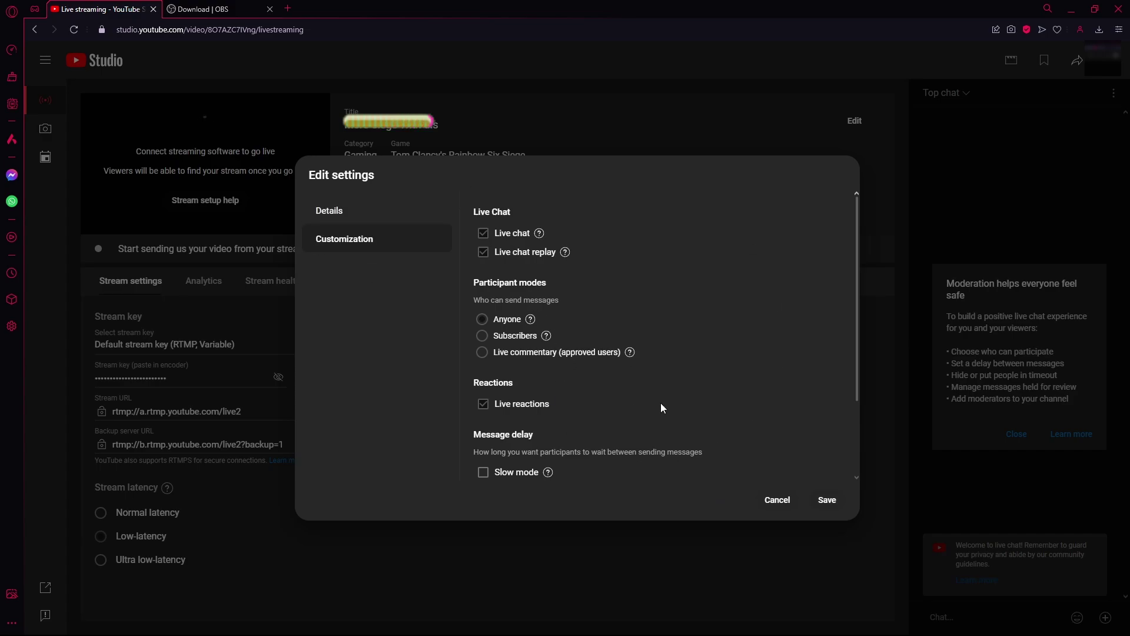
pyautogui.click(829, 500)
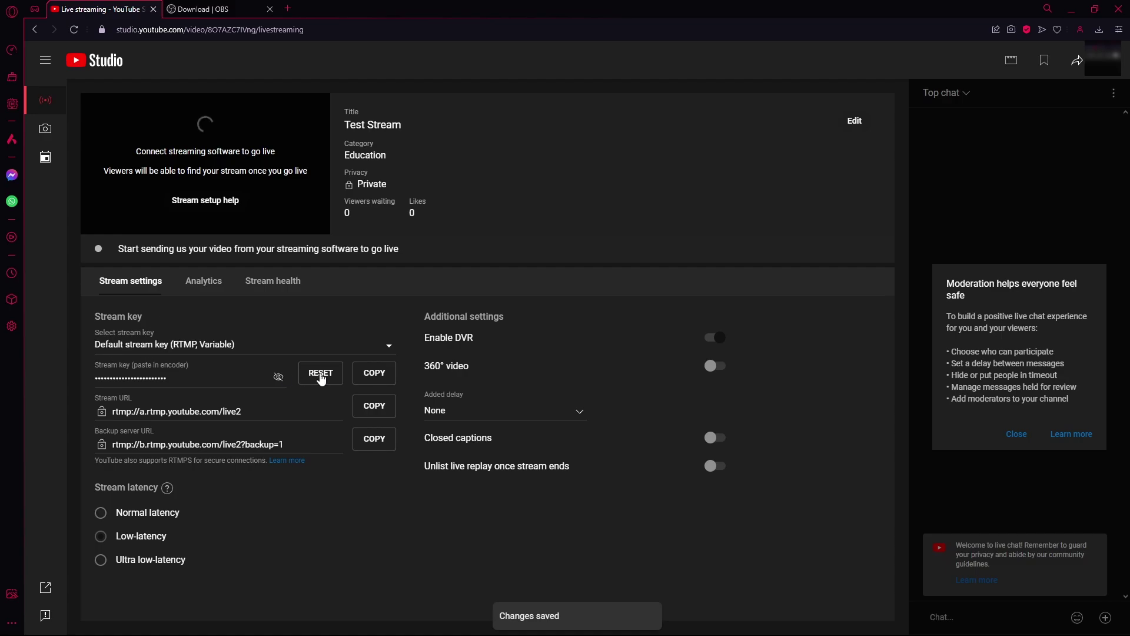
# Copy the YouTube stream key into OBS's Stream settings via Use Stream Key (advanced) and apply.
pyautogui.click(374, 373)
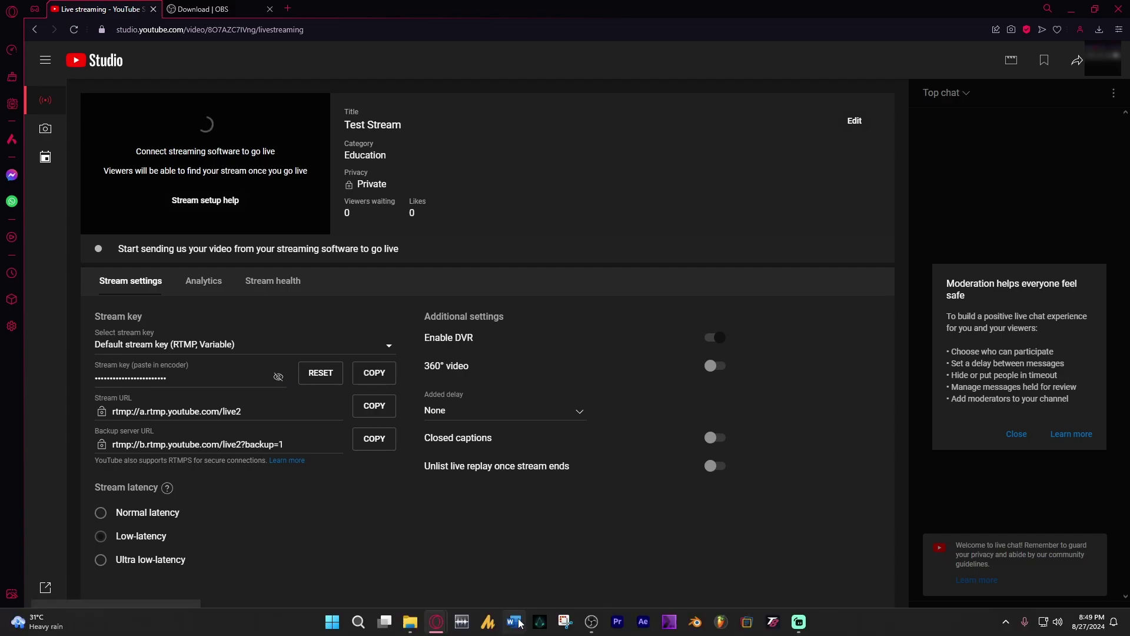
pyautogui.click(591, 625)
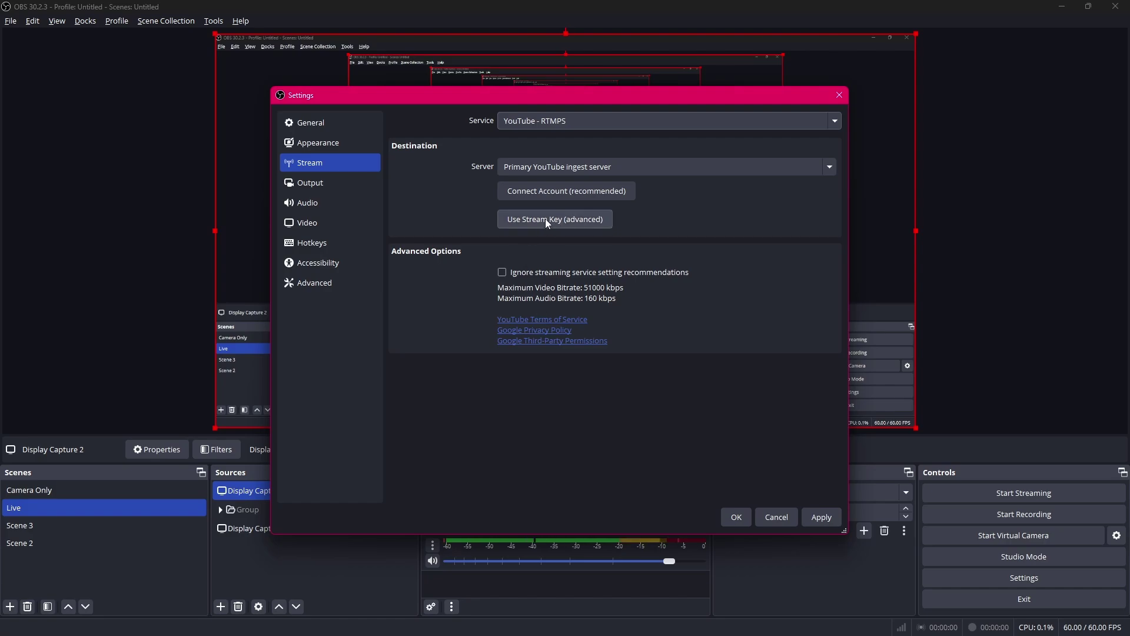
pyautogui.click(586, 223)
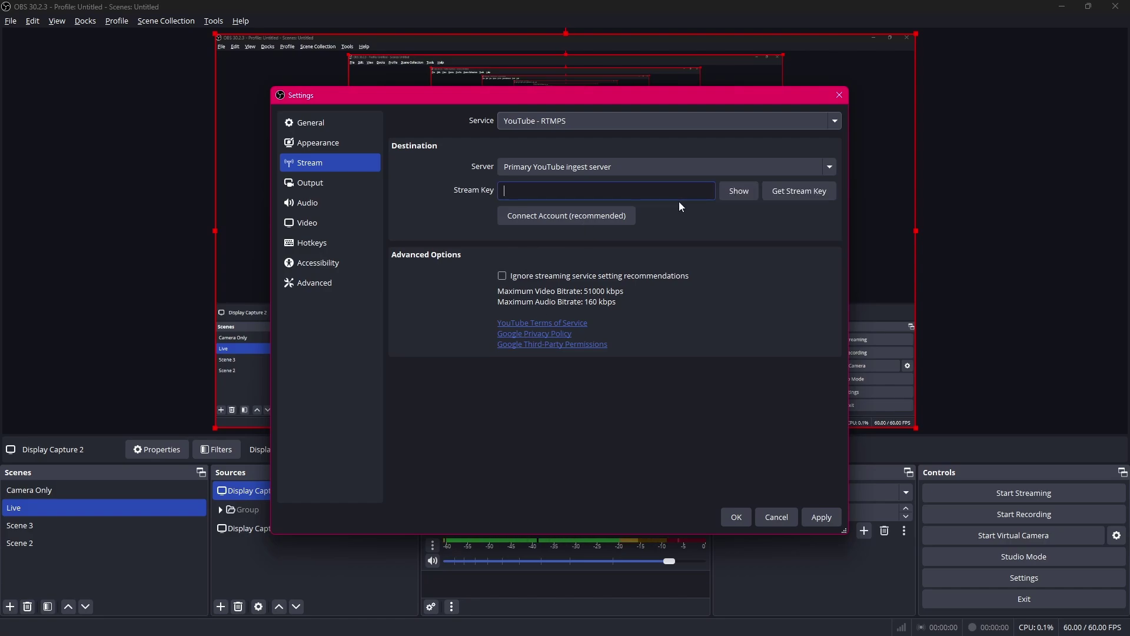
pyautogui.hotkey('ctrl', 'v')
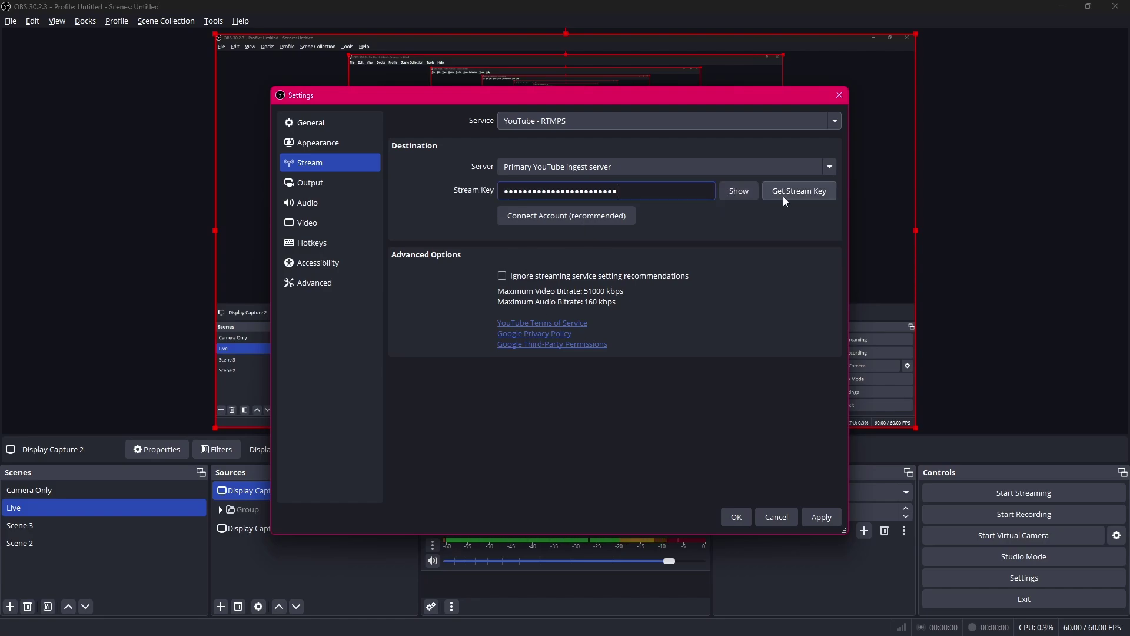
pyautogui.click(824, 520)
pyautogui.press('Return')
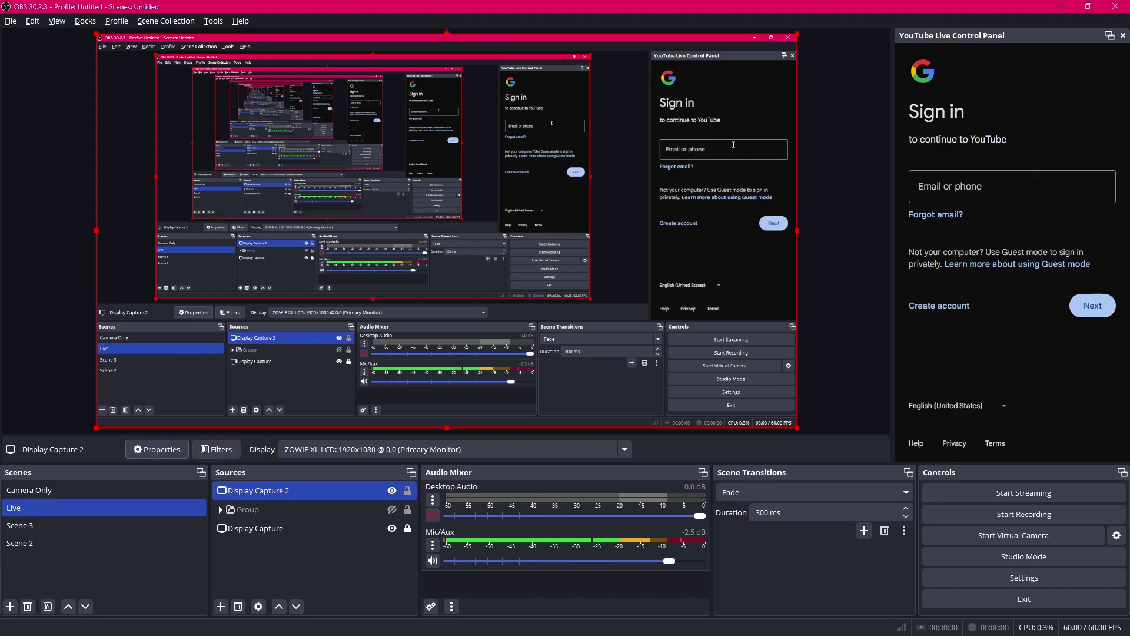
# Begin the Google sign-in in the YouTube Live Control Panel dock's Email or phone field.
pyautogui.click(995, 186)
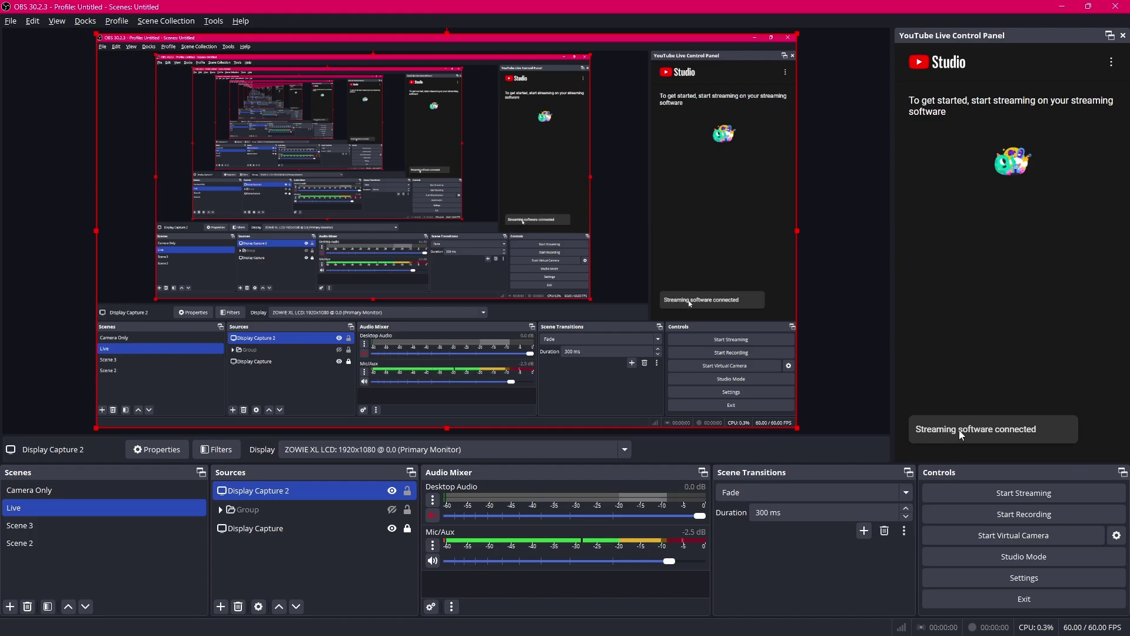
# Start streaming Test Stream to YouTube from the Controls dock.
pyautogui.click(969, 491)
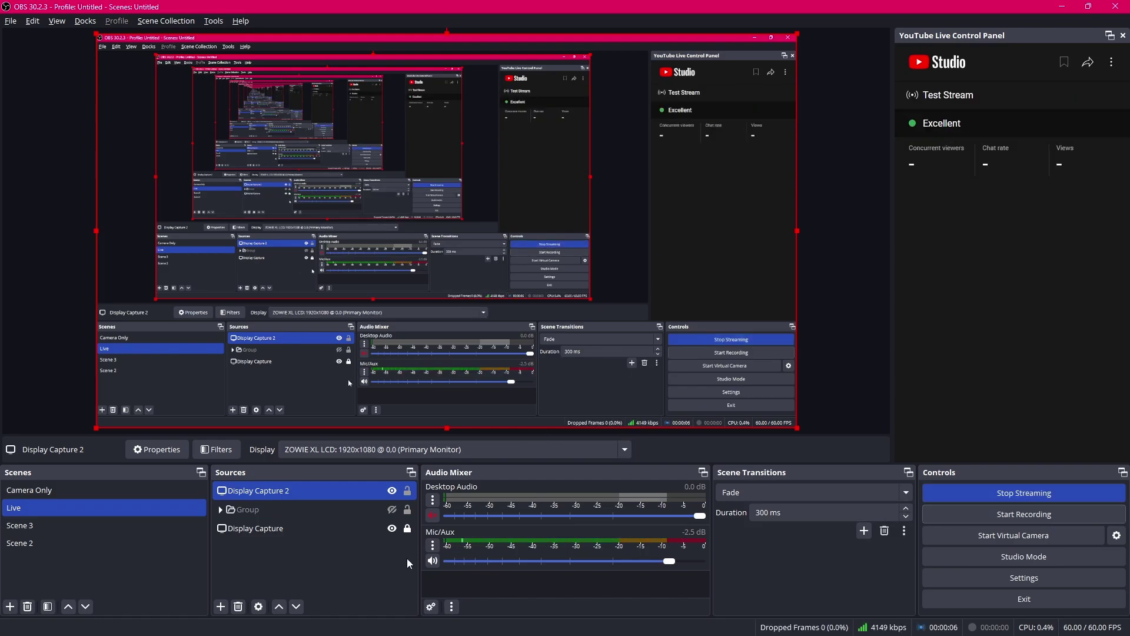
pyautogui.moveTo(591, 621)
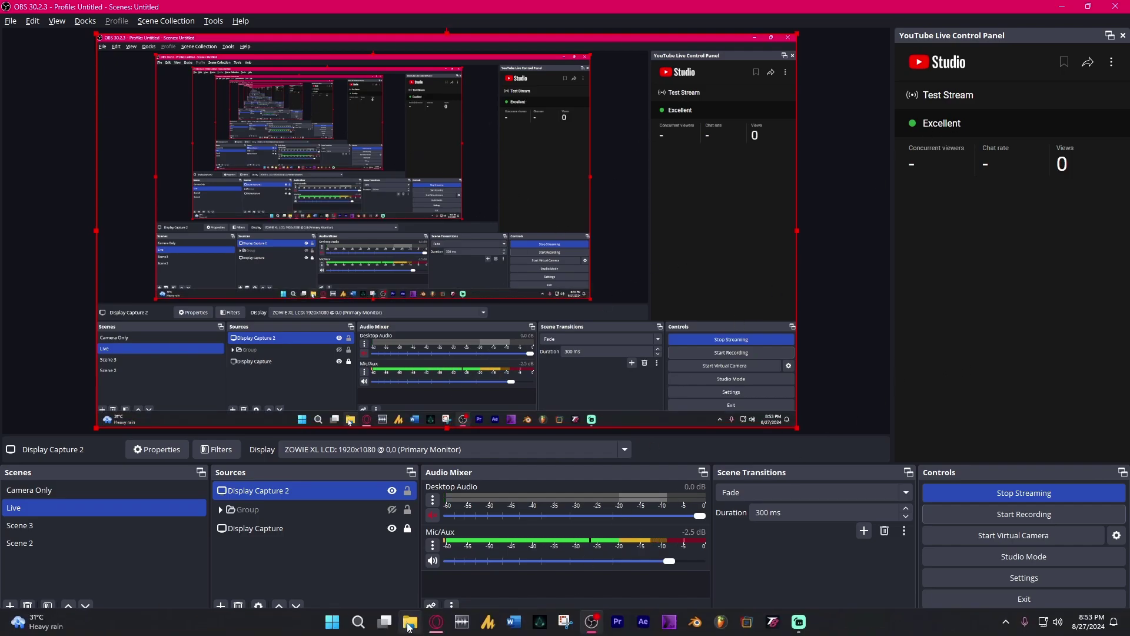
# Check the private Test Stream on YouTube Studio's live page, then return to OBS Studio.
pyautogui.click(437, 623)
pyautogui.click(506, 565)
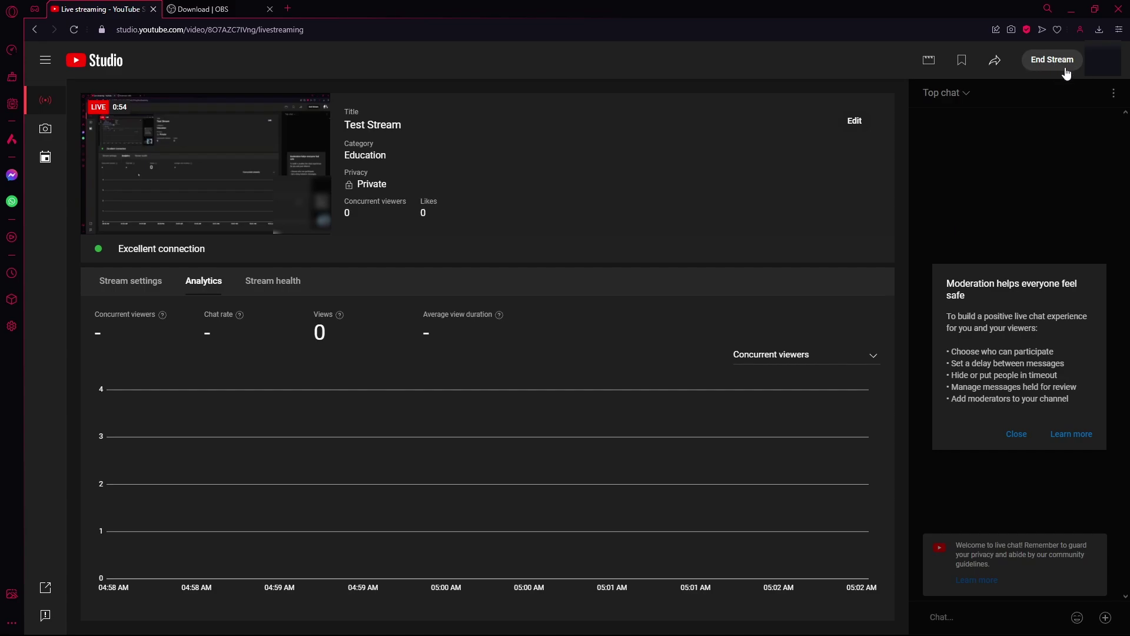
pyautogui.click(591, 629)
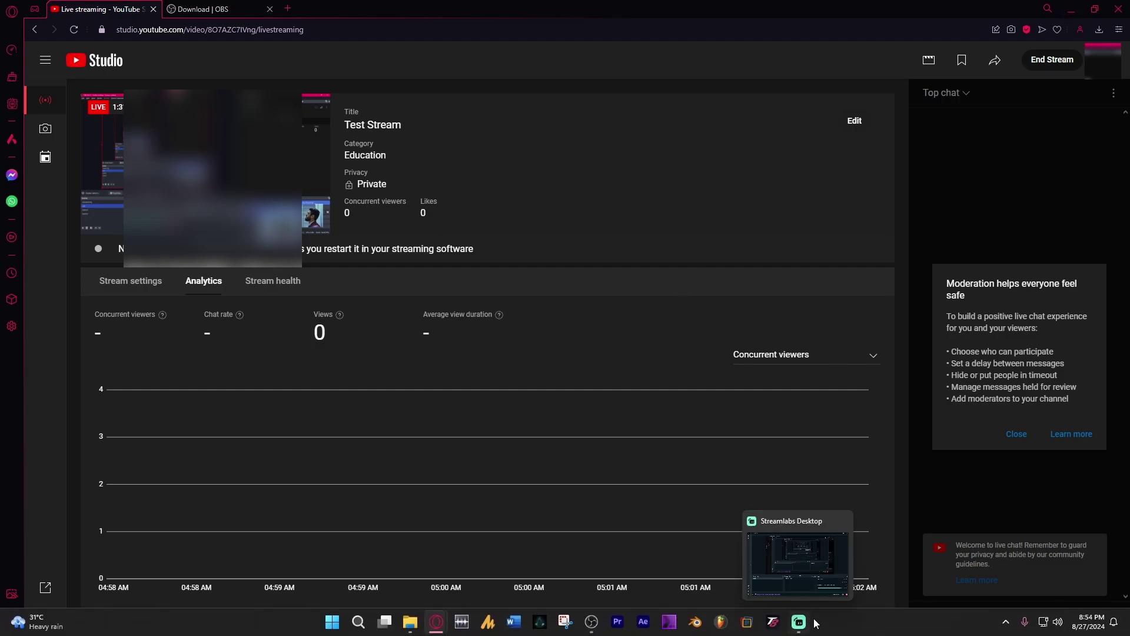
pyautogui.moveTo(591, 622)
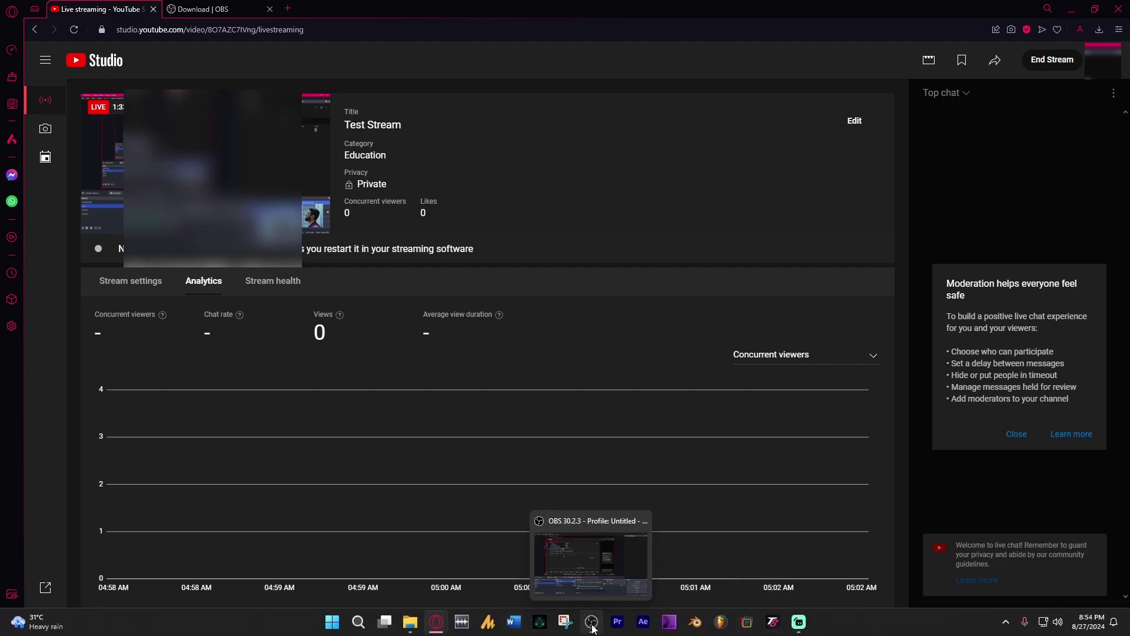
pyautogui.click(600, 578)
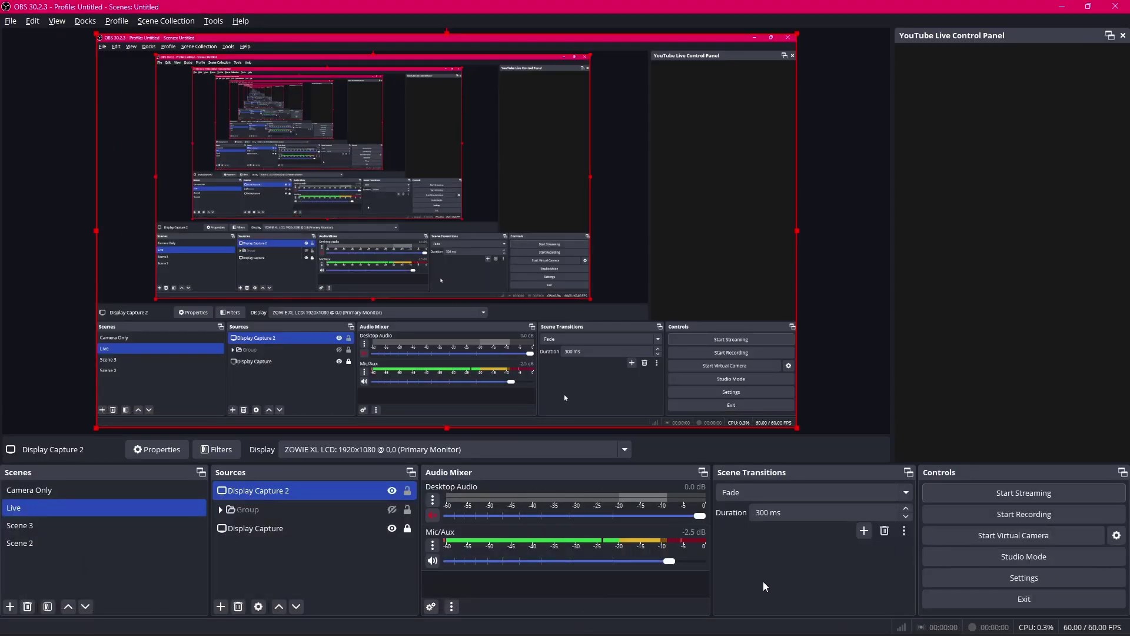